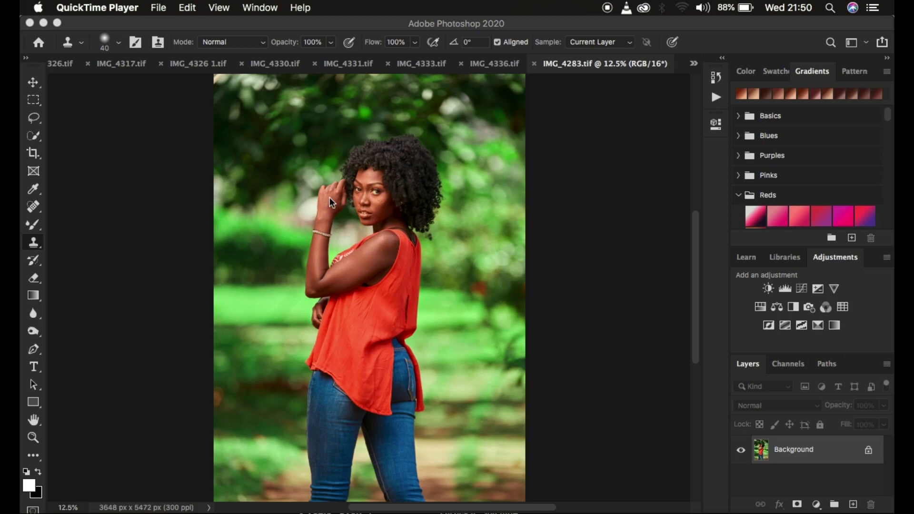
# Activate the Lasso tool and display the recorded actions, finding the RONNIX RETOUCHING set that contains FS 16 BIT.
pyautogui.click(587, 178)
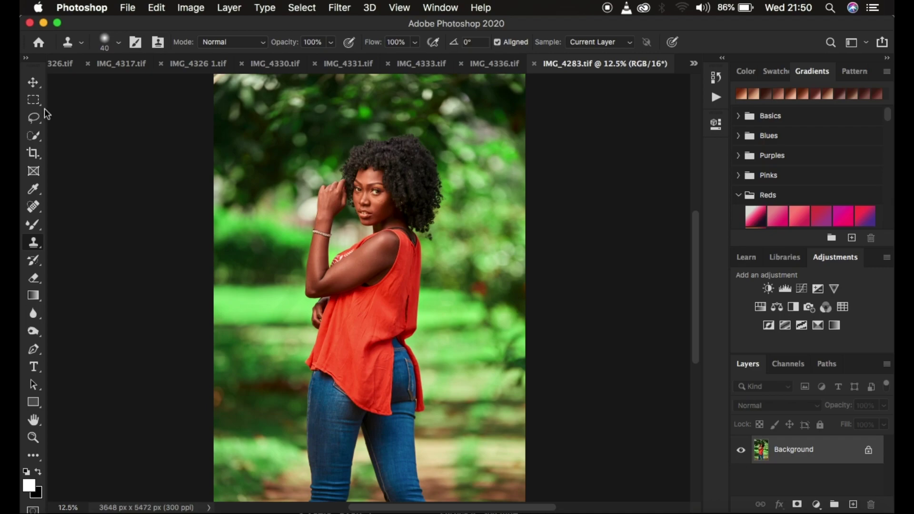
pyautogui.click(33, 117)
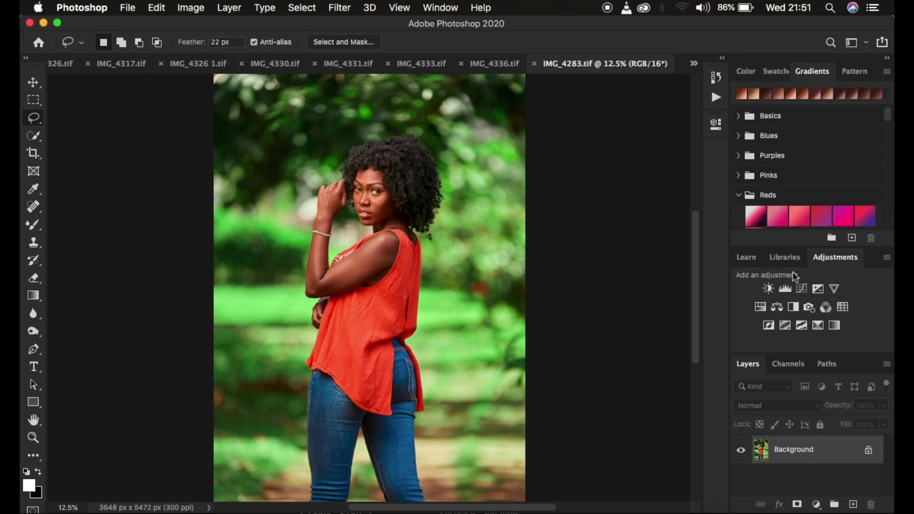
pyautogui.click(715, 98)
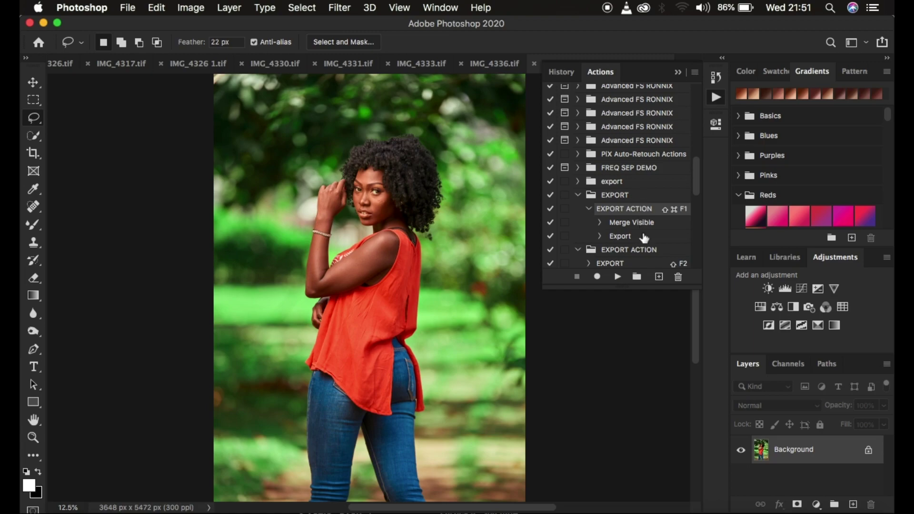
pyautogui.scroll(-5, 644, 238)
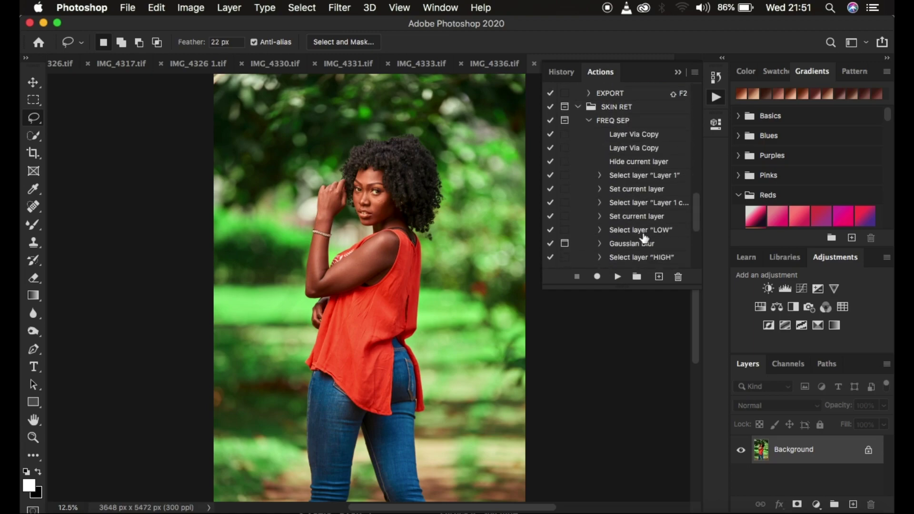
pyautogui.scroll(6, 644, 238)
pyautogui.scroll(6, 644, 238)
pyautogui.scroll(-3, 644, 238)
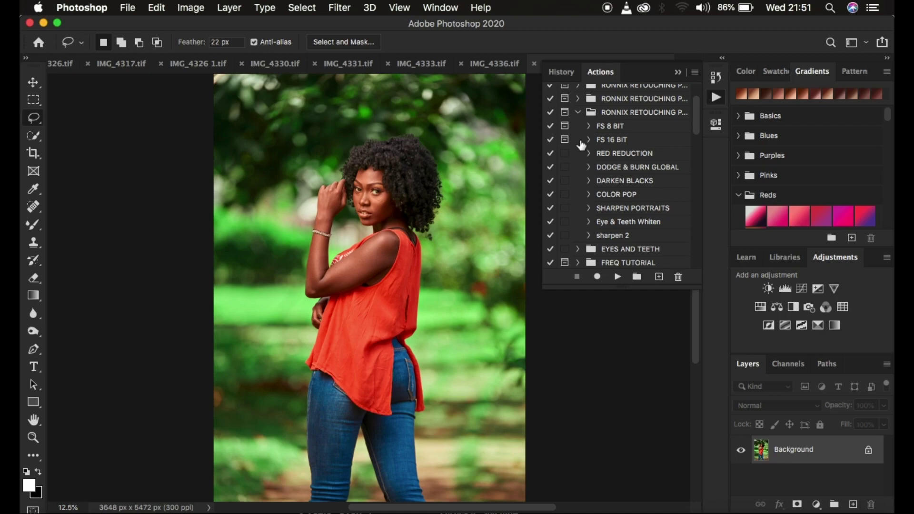
pyautogui.click(436, 9)
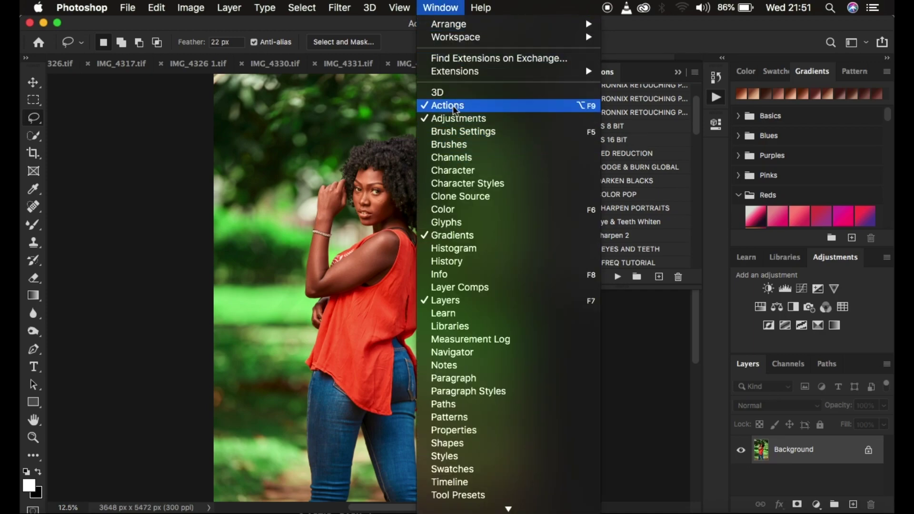
pyautogui.click(440, 8)
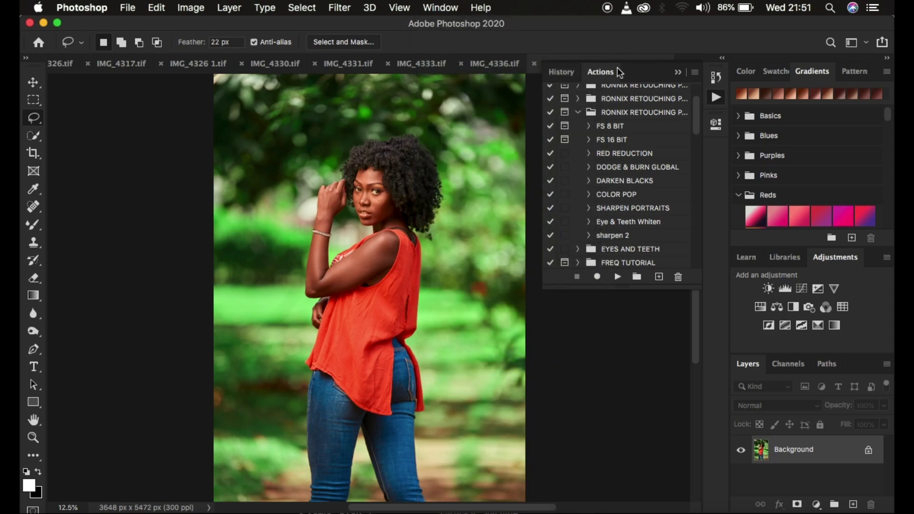
pyautogui.click(695, 71)
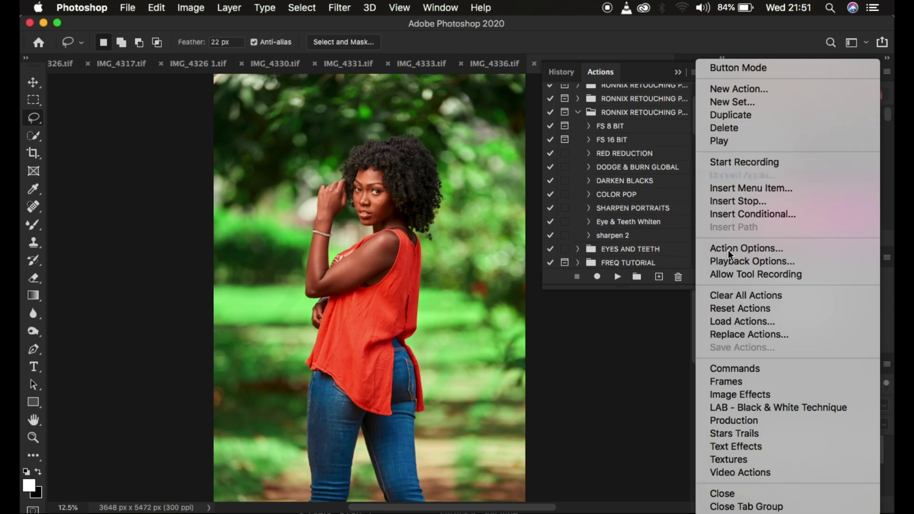
pyautogui.click(739, 322)
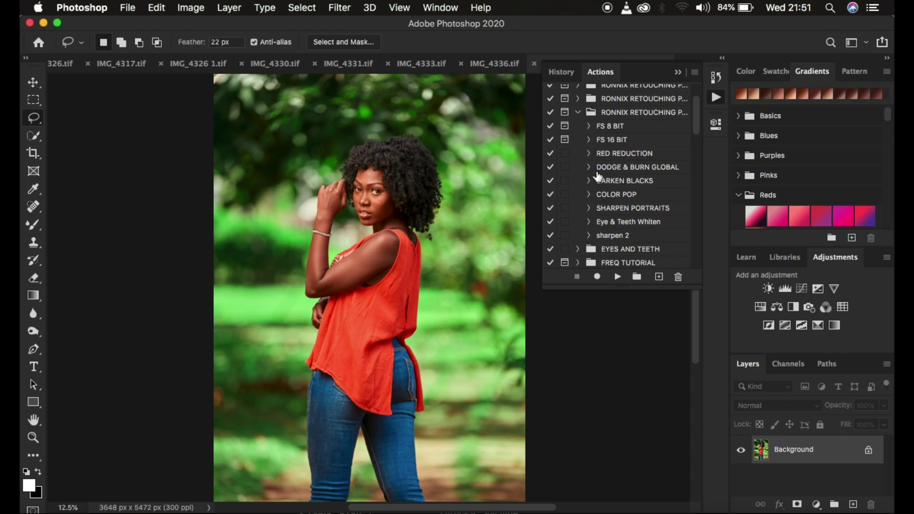
pyautogui.click(678, 72)
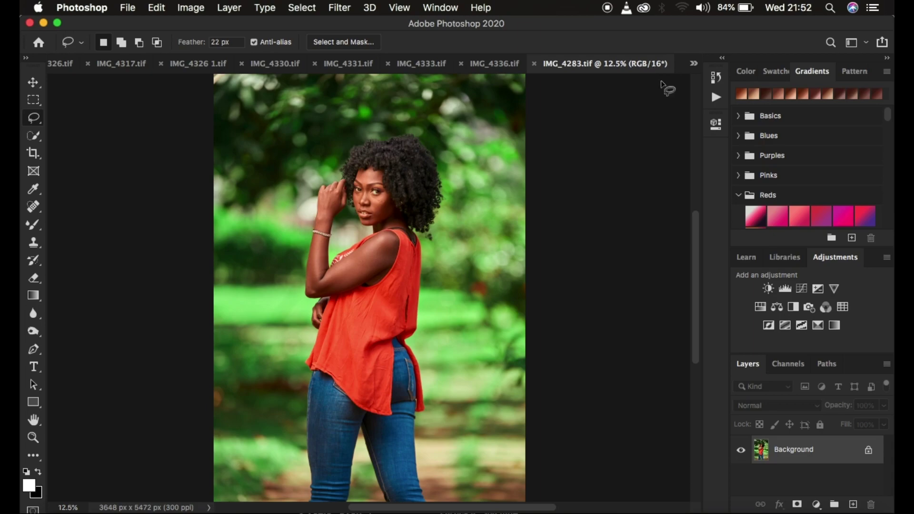
pyautogui.click(716, 98)
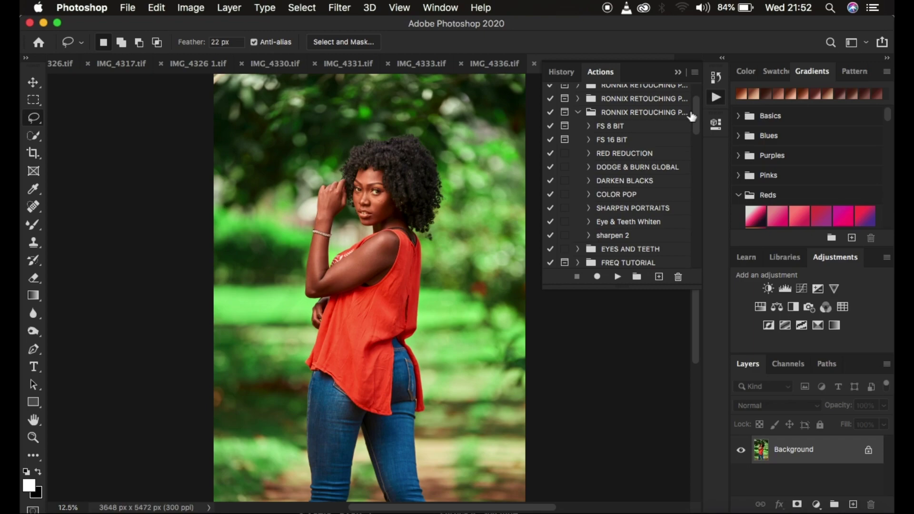
pyautogui.click(678, 72)
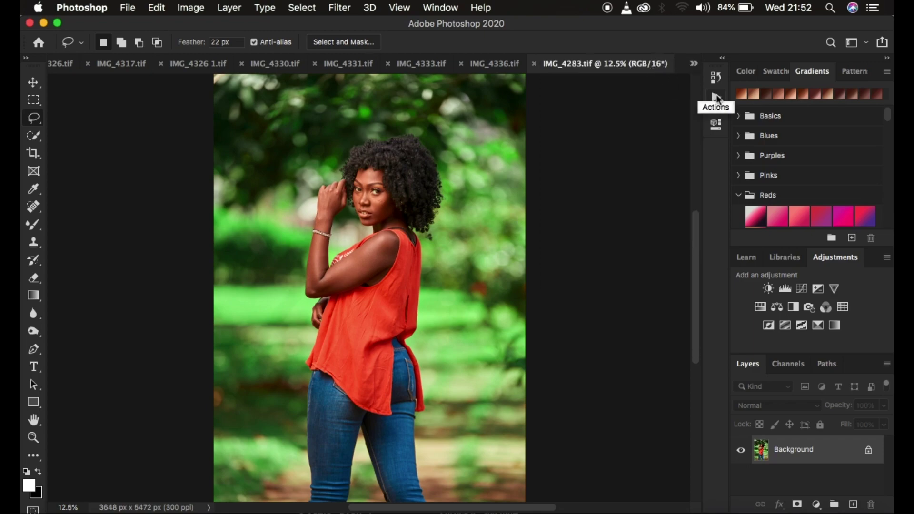
pyautogui.click(716, 97)
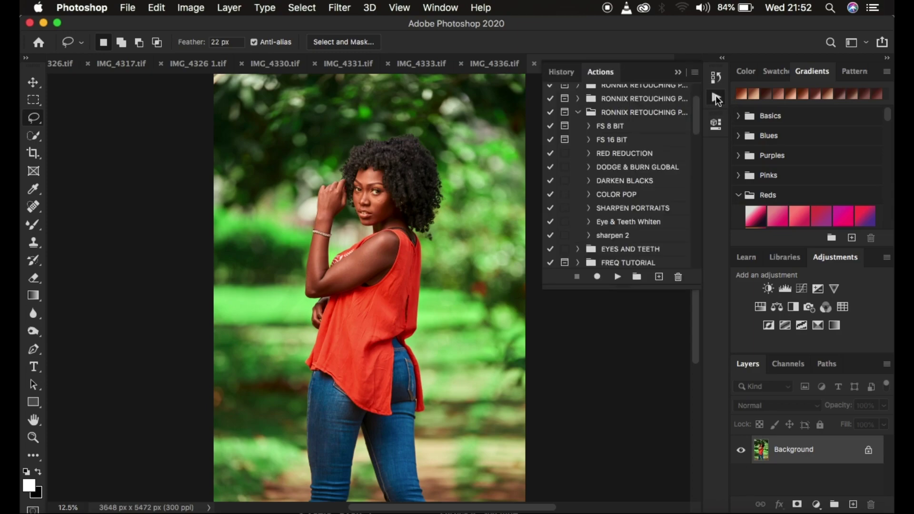
# Run the FS 16 BIT frequency separation action on the portrait with a Gaussian Blur radius of 5 pixels.
pyautogui.click(620, 140)
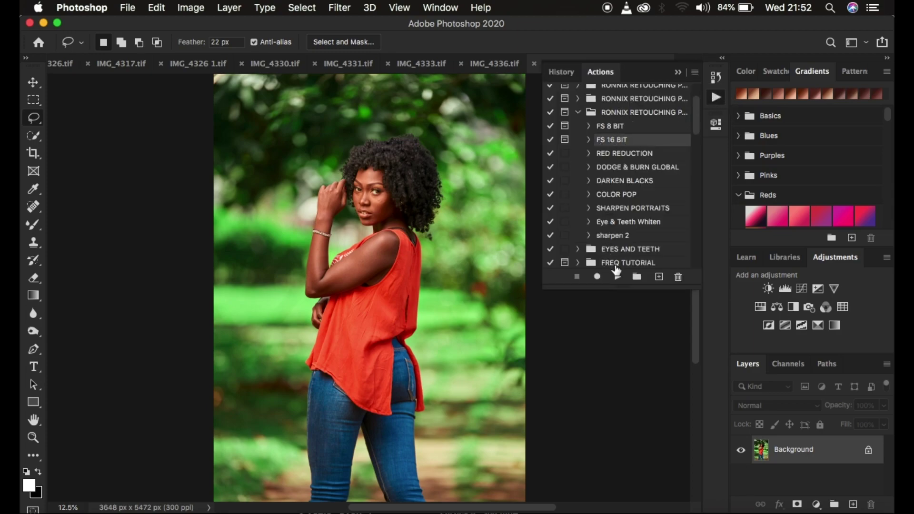
pyautogui.click(618, 277)
pyautogui.moveTo(645, 167); pyautogui.dragTo(635, 222)
pyautogui.click(615, 266)
pyautogui.moveTo(645, 143); pyautogui.dragTo(650, 212)
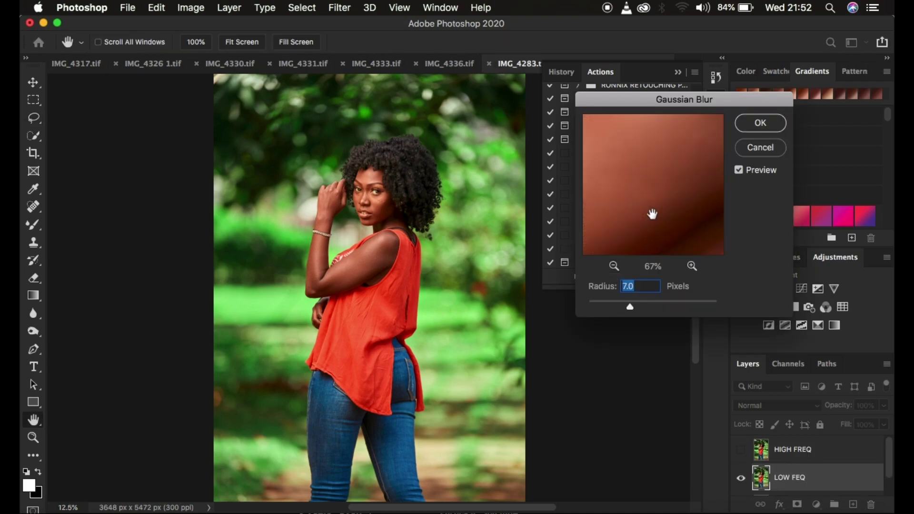
pyautogui.click(614, 267)
pyautogui.click(614, 267)
pyautogui.moveTo(650, 158); pyautogui.dragTo(642, 227)
pyautogui.click(614, 267)
pyautogui.click(614, 266)
pyautogui.click(614, 267)
pyautogui.moveTo(659, 179); pyautogui.dragTo(641, 217)
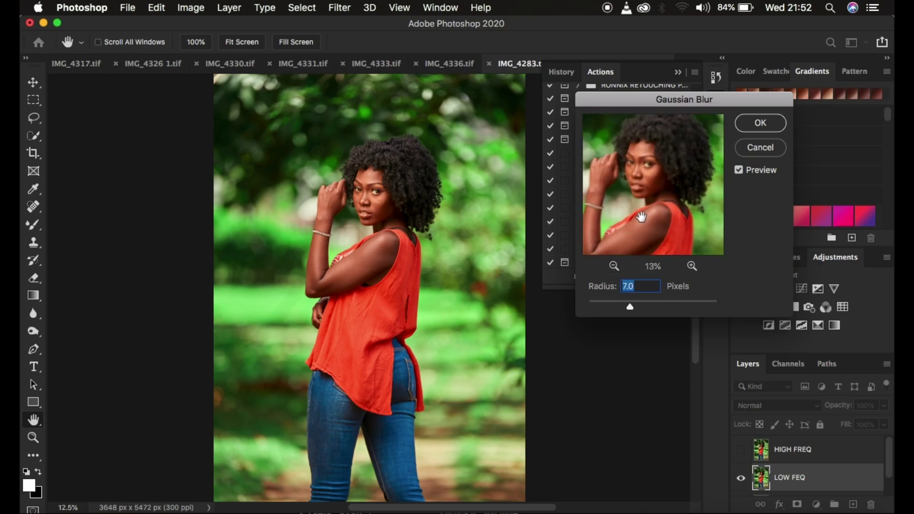
pyautogui.click(691, 266)
pyautogui.write('5')
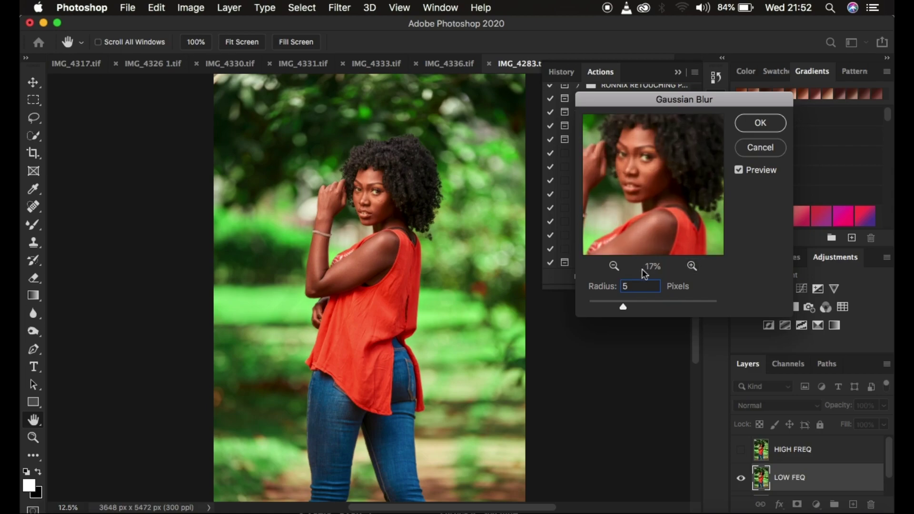
pyautogui.moveTo(657, 160); pyautogui.dragTo(645, 197)
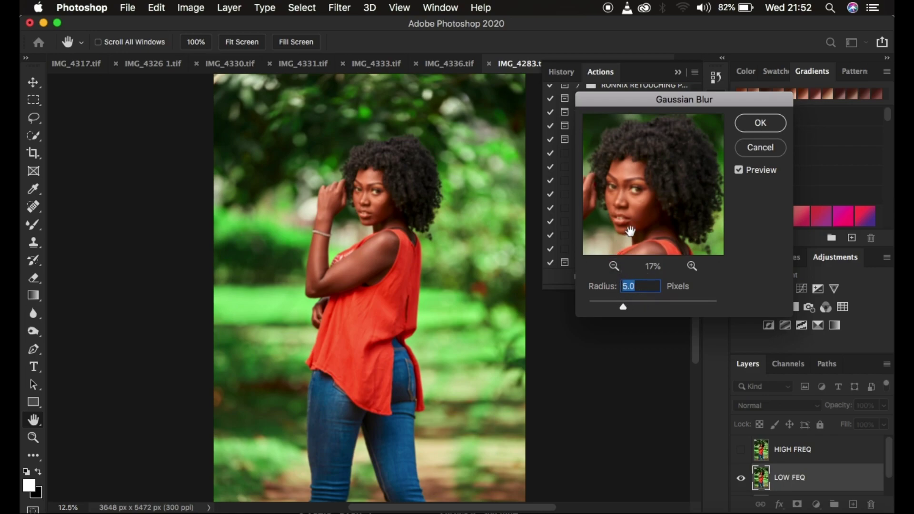
pyautogui.click(752, 127)
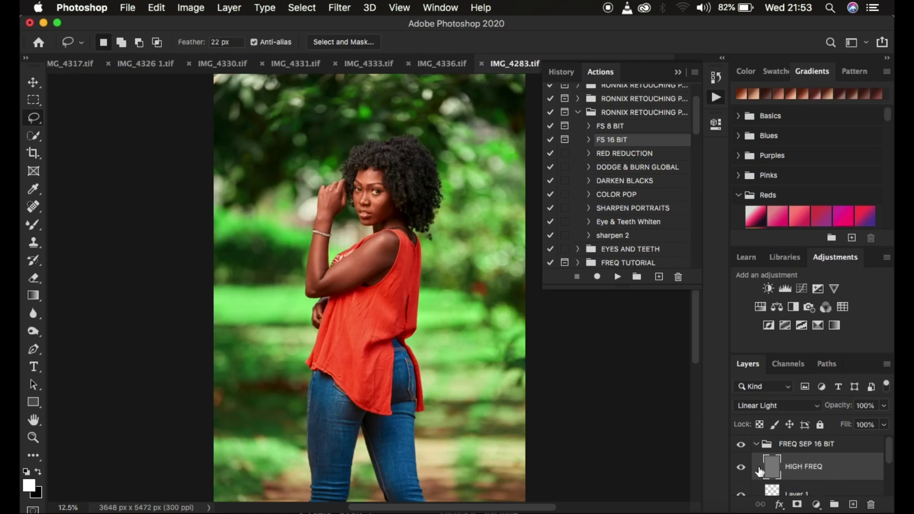
# Hide the HIGH FREQ layer and select the LOW FEQ layer.
pyautogui.click(741, 469)
pyautogui.scroll(-2, 815, 474)
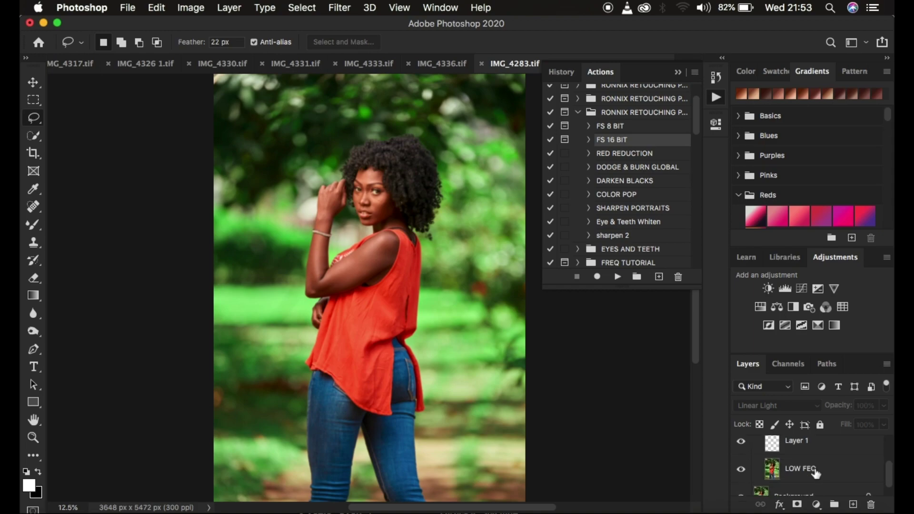
pyautogui.click(806, 473)
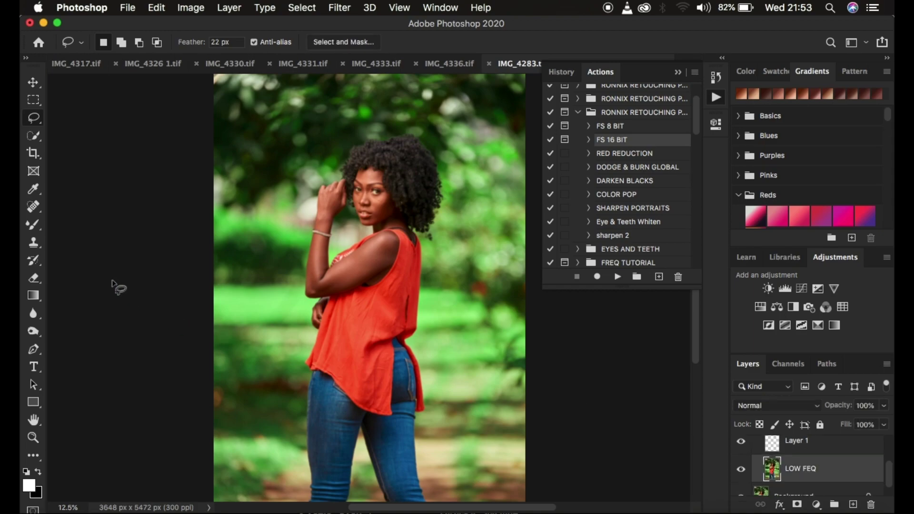
# Activate the Mixer Brush tool and clean the brush of any loaded colour.
pyautogui.click(34, 225)
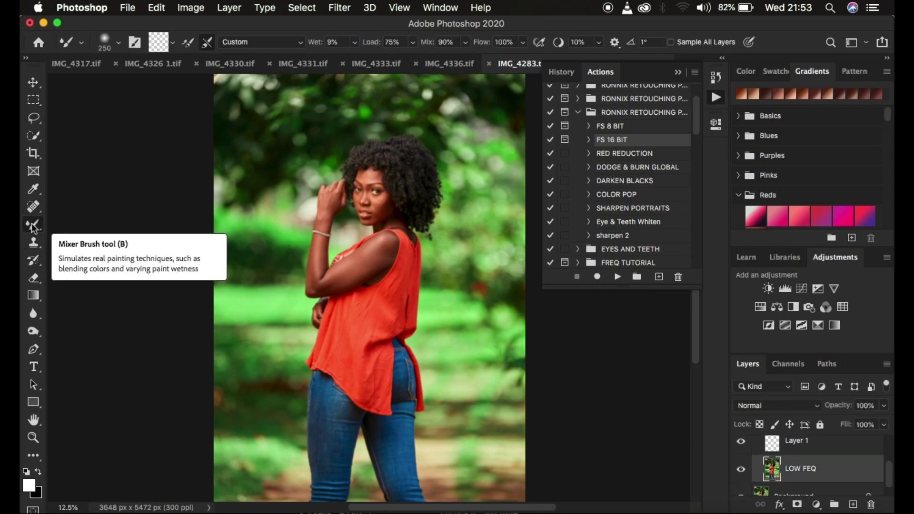
pyautogui.click(32, 224)
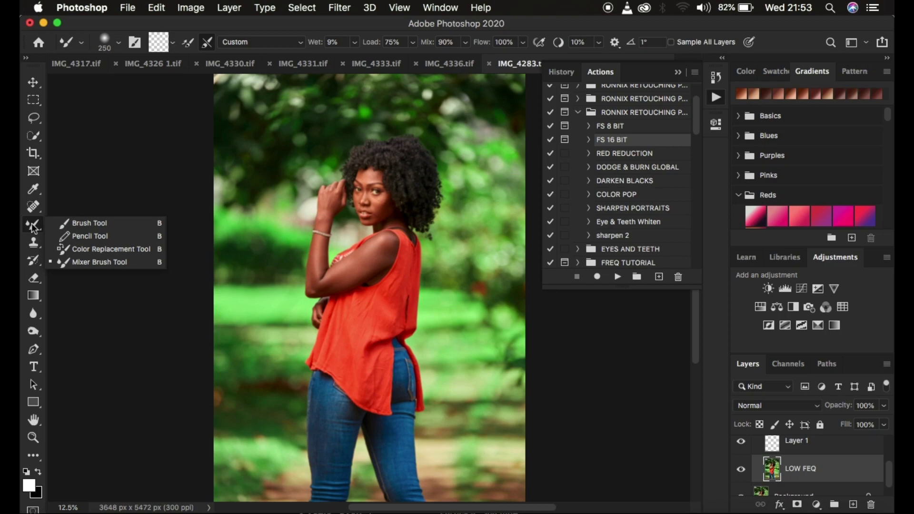
pyautogui.click(90, 264)
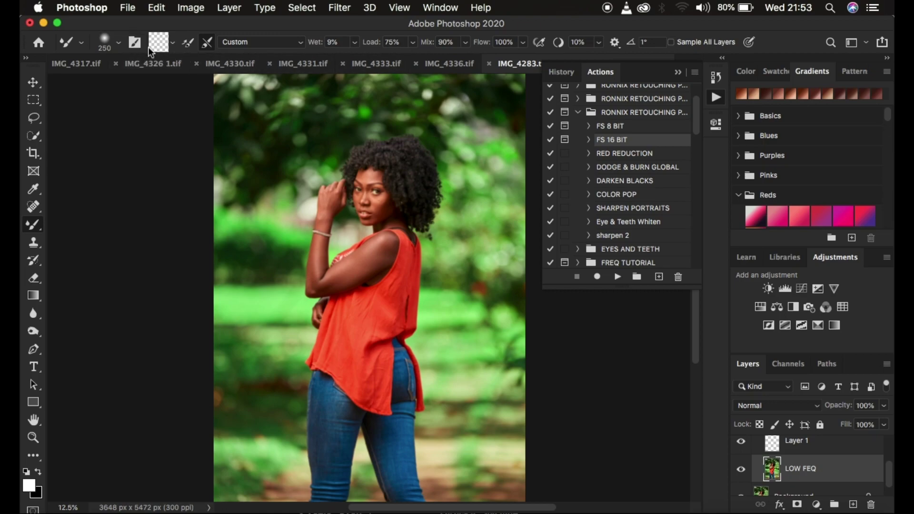
pyautogui.click(119, 46)
pyautogui.click(120, 46)
pyautogui.click(174, 46)
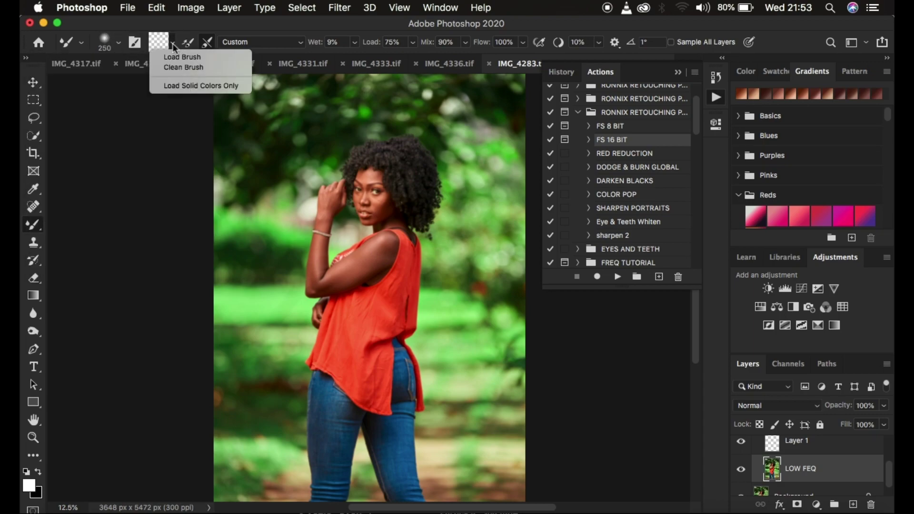
pyautogui.click(174, 67)
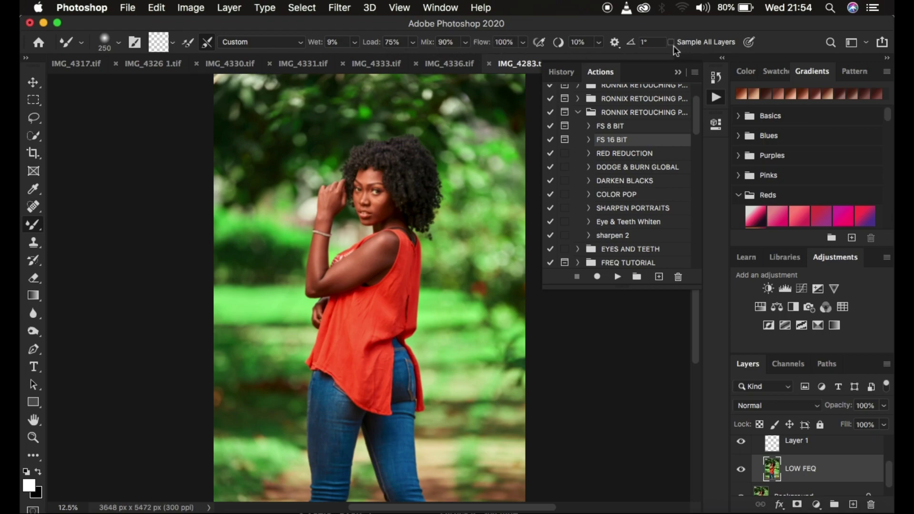
# Blend the skin tones of the shoulder, upper arm and forearm on the LOW FEQ layer, reducing the Mixer Brush to 175.
pyautogui.scroll(2, 822, 474)
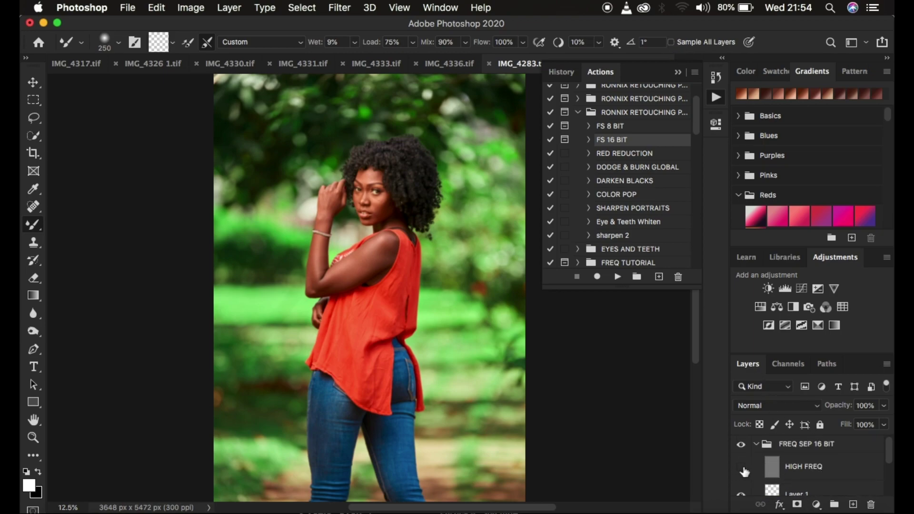
pyautogui.scroll(-2, 832, 471)
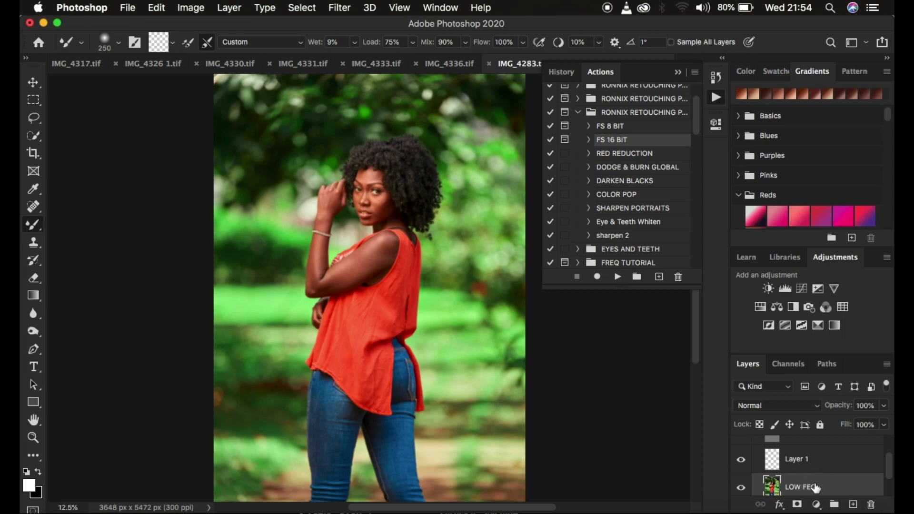
pyautogui.press('super+plus')
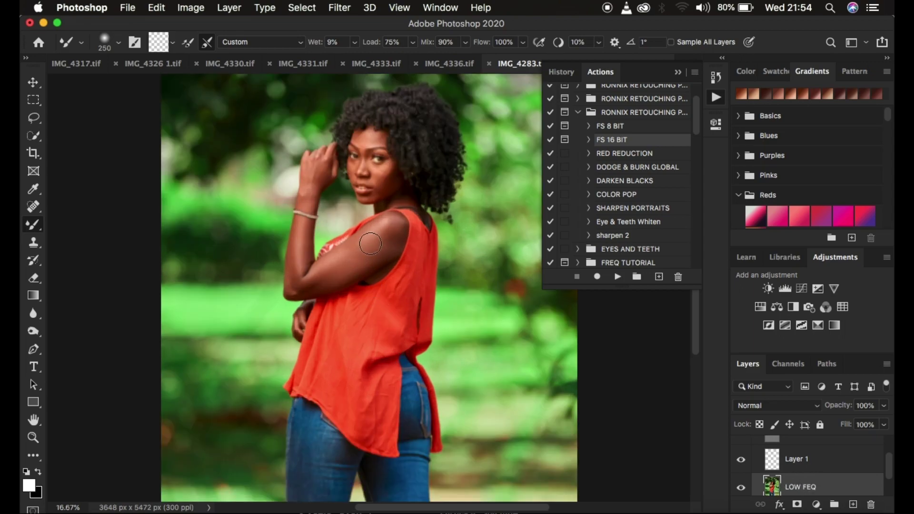
pyautogui.press('[')
pyautogui.press('[')
pyautogui.press('[')
pyautogui.press(']')
pyautogui.press(']')
pyautogui.moveTo(389, 231)
pyautogui.mouseDown()
pyautogui.moveTo(347, 267)
pyautogui.moveTo(317, 281)
pyautogui.moveTo(328, 264)
pyautogui.moveTo(308, 281)
pyautogui.moveTo(323, 274)
pyautogui.mouseUp()
pyautogui.moveTo(377, 240)
pyautogui.mouseDown()
pyautogui.moveTo(393, 224)
pyautogui.moveTo(381, 244)
pyautogui.moveTo(389, 237)
pyautogui.moveTo(319, 277)
pyautogui.mouseUp()
pyautogui.press('[')
pyautogui.press('[')
pyautogui.moveTo(308, 237)
pyautogui.mouseDown()
pyautogui.moveTo(289, 273)
pyautogui.moveTo(304, 289)
pyautogui.moveTo(311, 166)
pyautogui.moveTo(324, 176)
pyautogui.moveTo(332, 160)
pyautogui.moveTo(318, 184)
pyautogui.moveTo(307, 163)
pyautogui.moveTo(301, 263)
pyautogui.moveTo(295, 241)
pyautogui.moveTo(302, 311)
pyautogui.mouseUp()
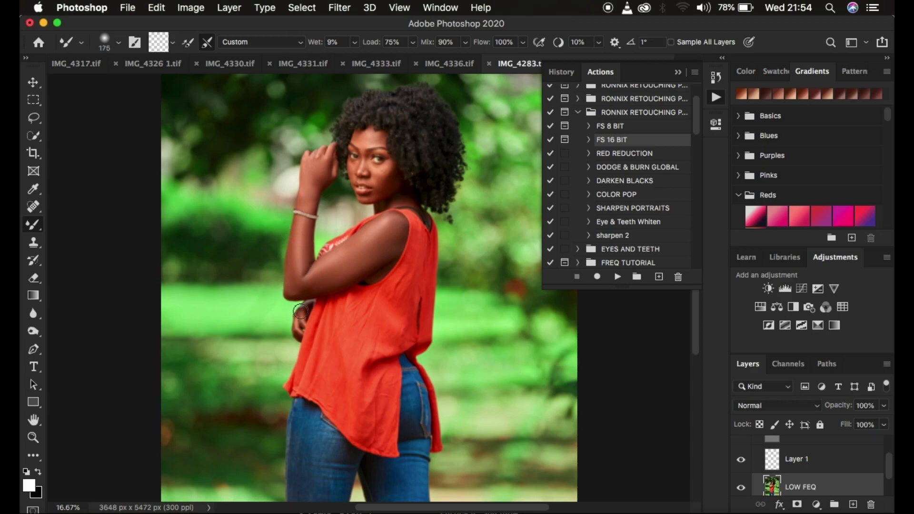
pyautogui.moveTo(366, 247)
pyautogui.mouseDown()
pyautogui.moveTo(393, 233)
pyautogui.moveTo(390, 245)
pyautogui.moveTo(381, 250)
pyautogui.moveTo(382, 226)
pyautogui.moveTo(351, 248)
pyautogui.mouseUp()
# Blend the facial skin tones with the Mixer Brush reduced to 90 and 70, and show the HIGH FREQ layer again.
pyautogui.press('[')
pyautogui.press('super+equal')
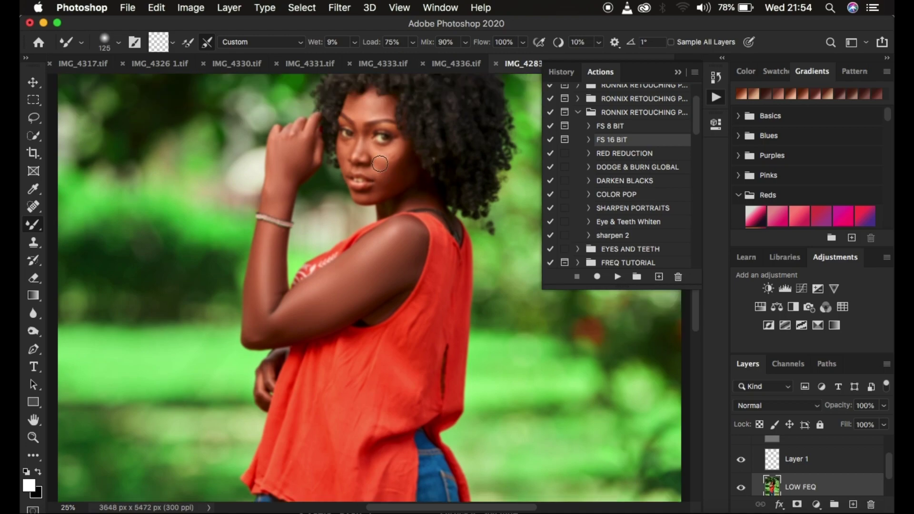
pyautogui.press('[')
pyautogui.press('[')
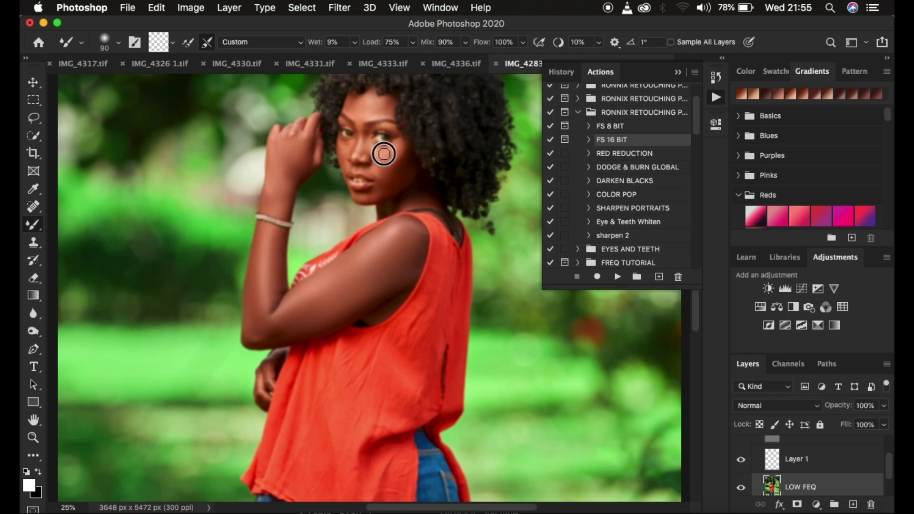
pyautogui.moveTo(406, 151)
pyautogui.mouseDown()
pyautogui.moveTo(389, 181)
pyautogui.moveTo(412, 163)
pyautogui.moveTo(371, 193)
pyautogui.mouseUp()
pyautogui.moveTo(364, 122)
pyautogui.mouseDown()
pyautogui.moveTo(357, 111)
pyautogui.moveTo(365, 100)
pyautogui.moveTo(373, 111)
pyautogui.moveTo(388, 105)
pyautogui.moveTo(355, 110)
pyautogui.moveTo(361, 120)
pyautogui.moveTo(343, 155)
pyautogui.moveTo(359, 138)
pyautogui.moveTo(363, 153)
pyautogui.moveTo(351, 105)
pyautogui.moveTo(375, 104)
pyautogui.moveTo(388, 151)
pyautogui.moveTo(366, 137)
pyautogui.moveTo(363, 150)
pyautogui.moveTo(357, 116)
pyautogui.moveTo(380, 112)
pyautogui.moveTo(367, 123)
pyautogui.mouseUp()
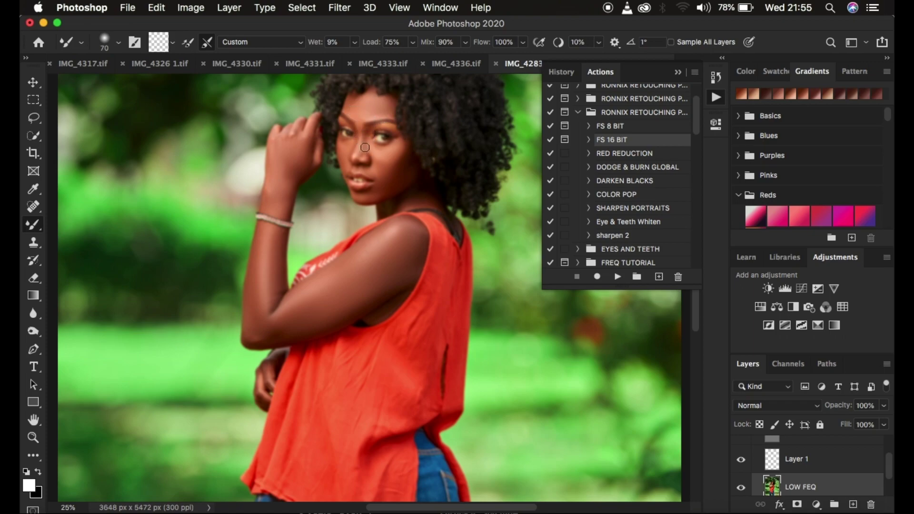
pyautogui.moveTo(369, 176)
pyautogui.mouseDown()
pyautogui.moveTo(379, 190)
pyautogui.moveTo(367, 195)
pyautogui.moveTo(381, 188)
pyautogui.moveTo(368, 169)
pyautogui.moveTo(379, 179)
pyautogui.moveTo(347, 159)
pyautogui.moveTo(300, 170)
pyautogui.mouseUp()
pyautogui.scroll(2, 805, 447)
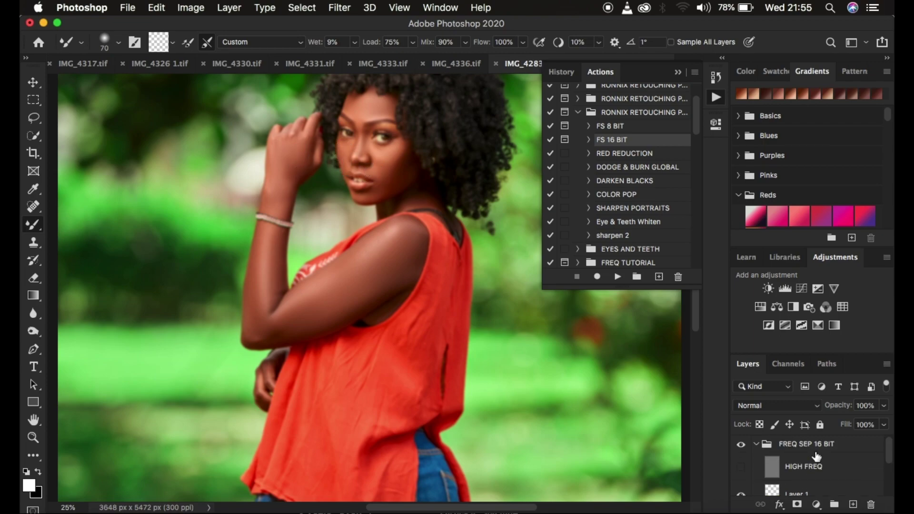
pyautogui.click(741, 467)
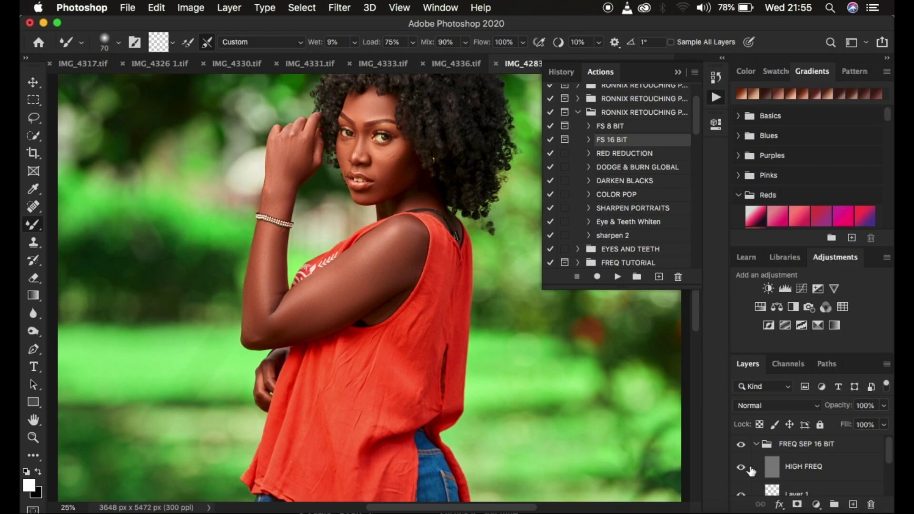
# Compare the retouched portrait with the original by toggling the visibility of the FREQ SEP 16 BIT group at several magnifications.
pyautogui.click(740, 445)
pyautogui.click(740, 445)
pyautogui.click(740, 444)
pyautogui.click(740, 445)
pyautogui.press('super+minus')
pyautogui.press('super+minus')
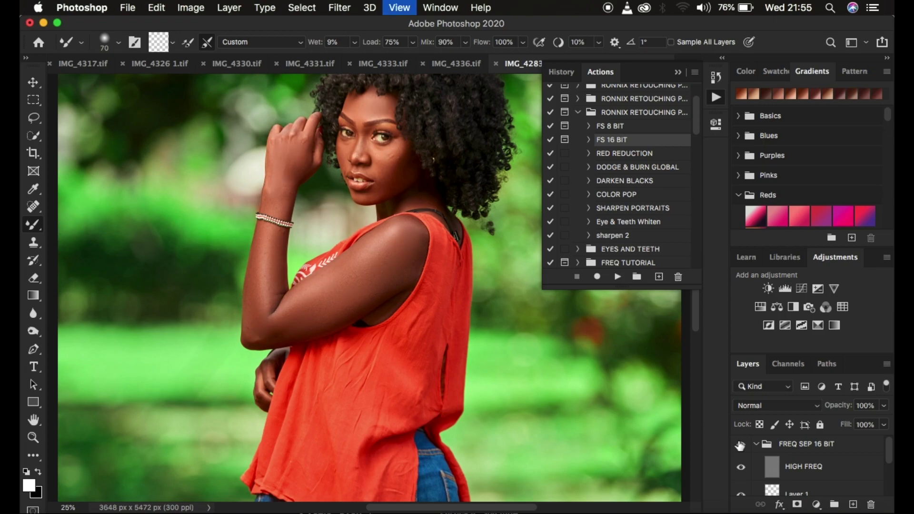
pyautogui.press('super+minus')
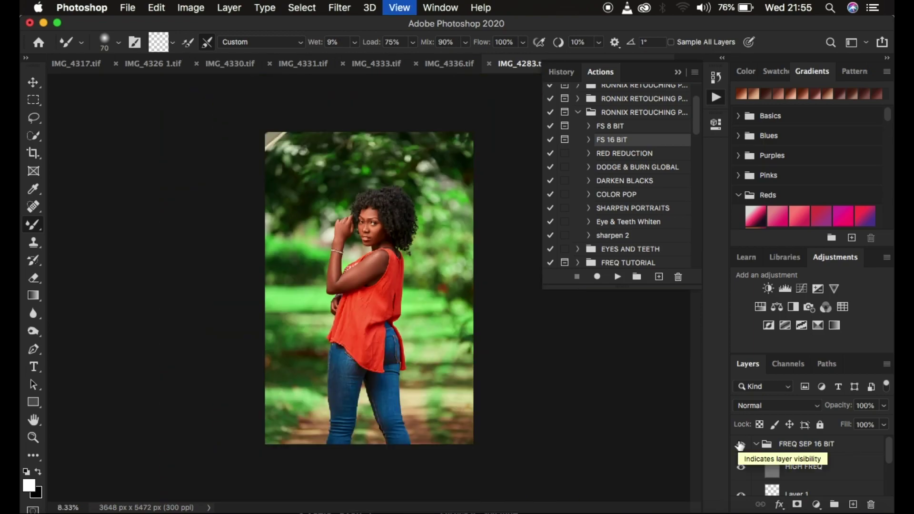
pyautogui.press('super+plus')
pyautogui.press('super+plus')
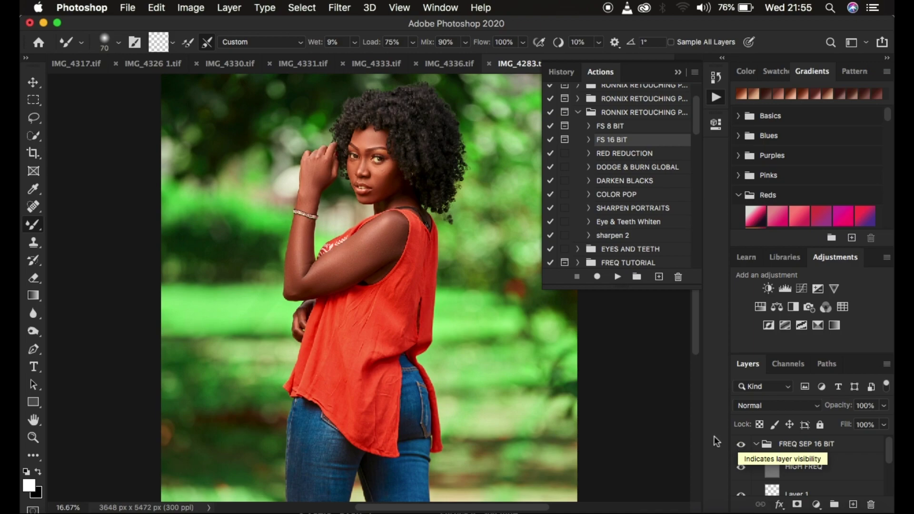
pyautogui.click(740, 445)
pyautogui.click(741, 445)
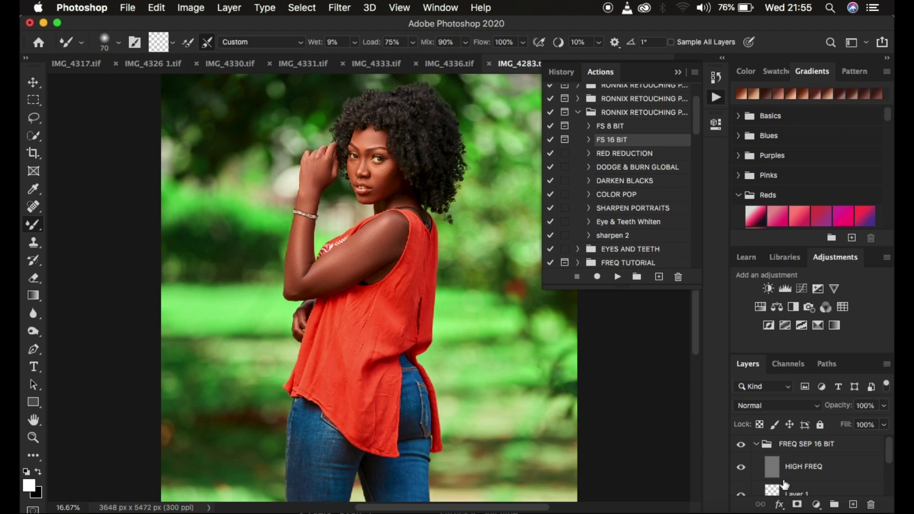
# Clone clean skin texture over the rough spots on the upper arm on the HIGH FREQ layer with a 30 px Clone Stamp.
pyautogui.click(813, 466)
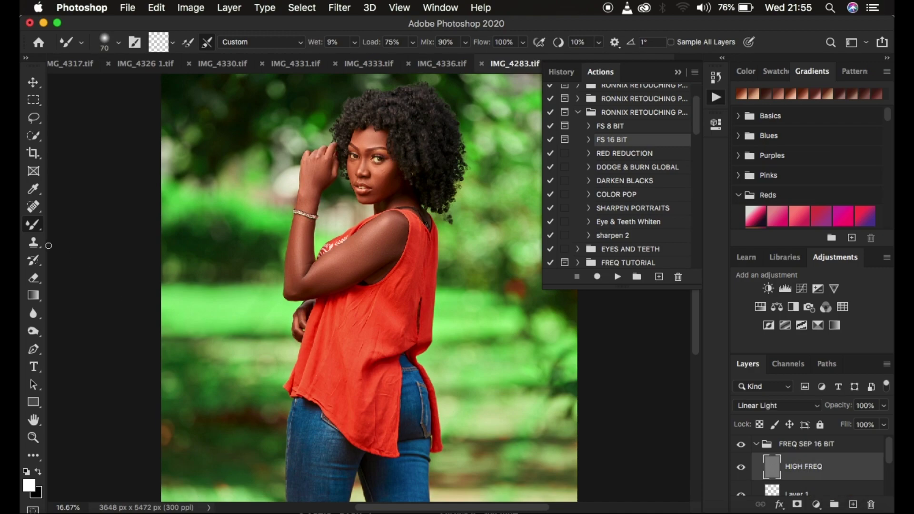
pyautogui.click(34, 244)
pyautogui.press('super+equal')
pyautogui.press('super+equal')
pyautogui.press('super+equal')
pyautogui.press('super+equal')
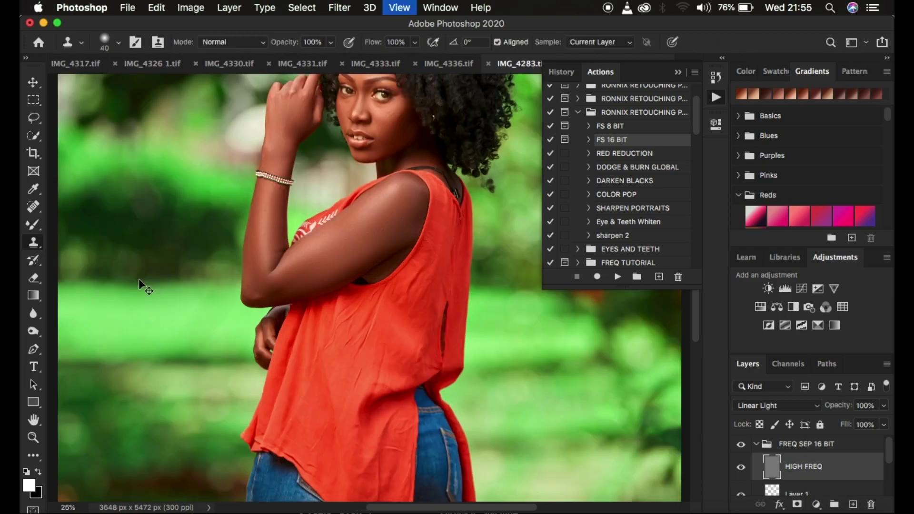
pyautogui.press('super+equal')
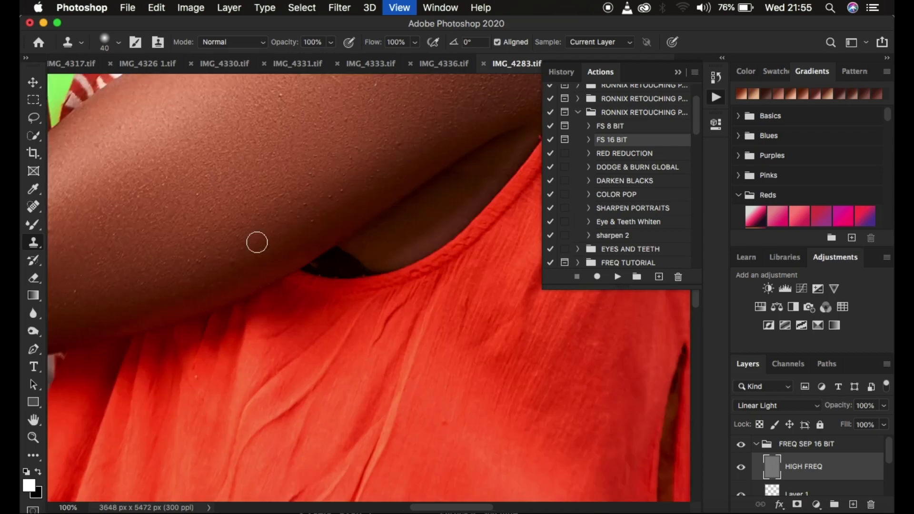
pyautogui.press('[')
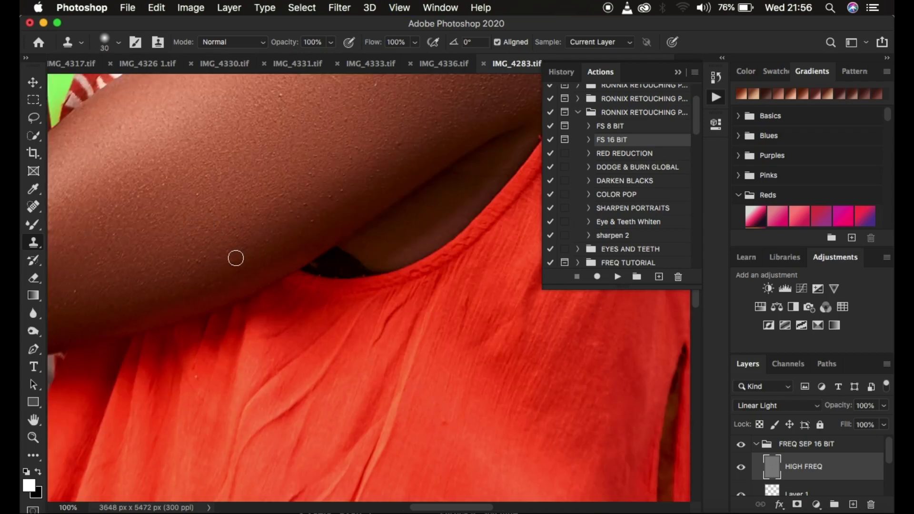
pyautogui.keyDown('alt'); pyautogui.click(272, 256); pyautogui.keyUp('alt')
pyautogui.moveTo(331, 197); pyautogui.dragTo(328, 198)
# Remove the small blemishes on the cheek on the HIGH FREQ layer with the Clone Stamp enlarged to 45 px.
pyautogui.press('super+minus')
pyautogui.press('super+minus')
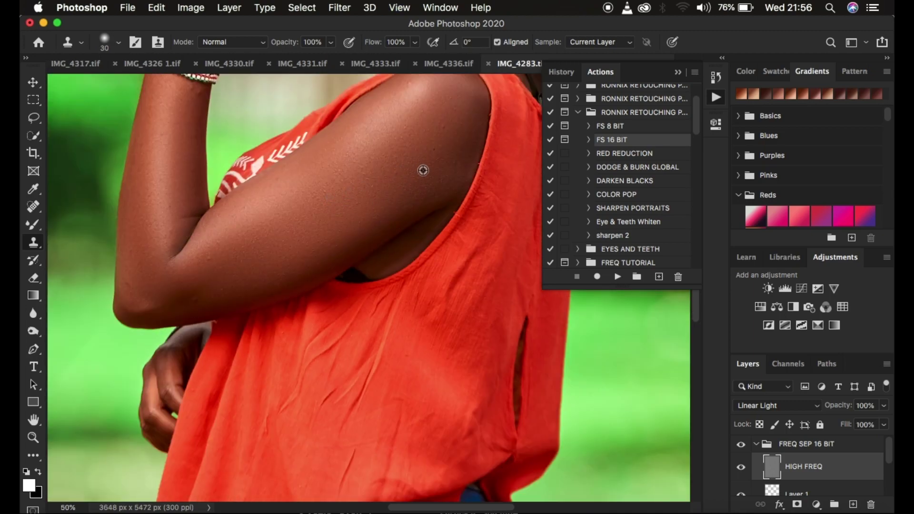
pyautogui.press(']')
pyautogui.scroll(8, 363, 230)
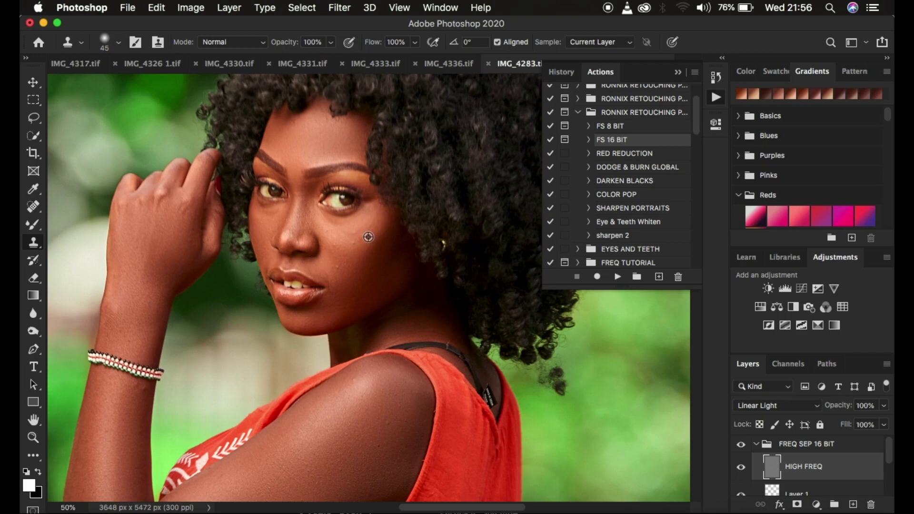
pyautogui.click(337, 266)
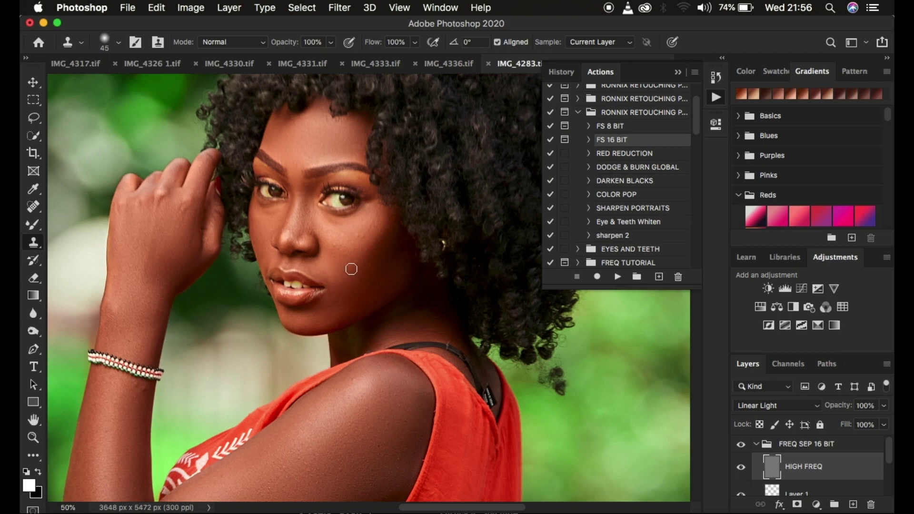
# Collapse the FREQ SEP 16 BIT group and put the list of actions away.
pyautogui.press('super+minus')
pyautogui.press('super+minus')
pyautogui.press('super+minus')
pyautogui.press('super+minus')
pyautogui.press('super+minus')
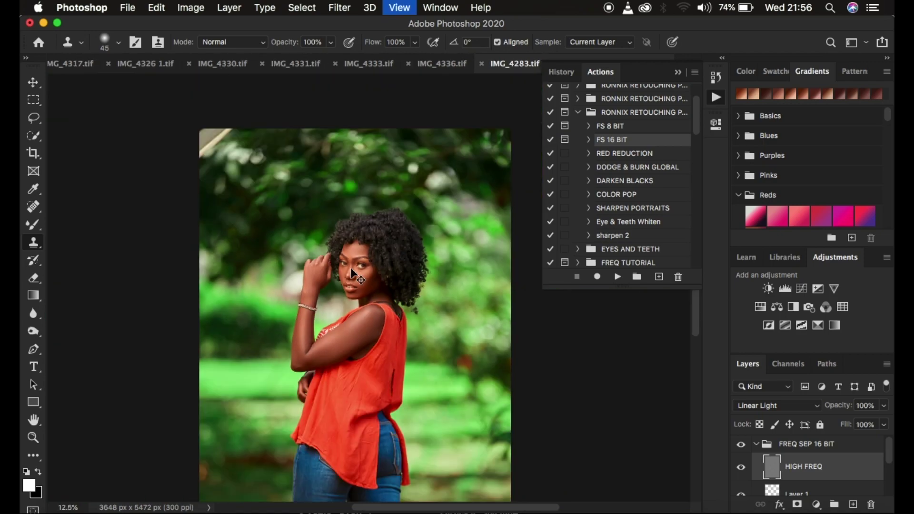
pyautogui.press('super+plus')
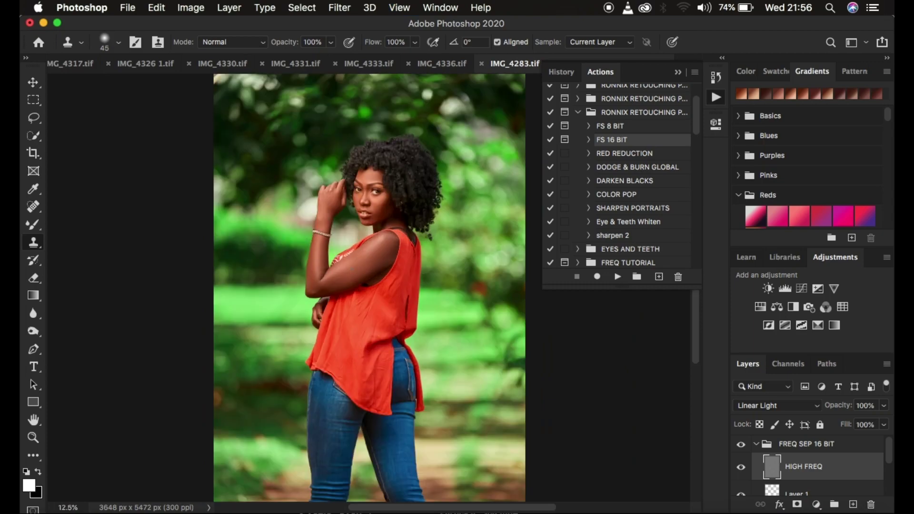
pyautogui.click(756, 443)
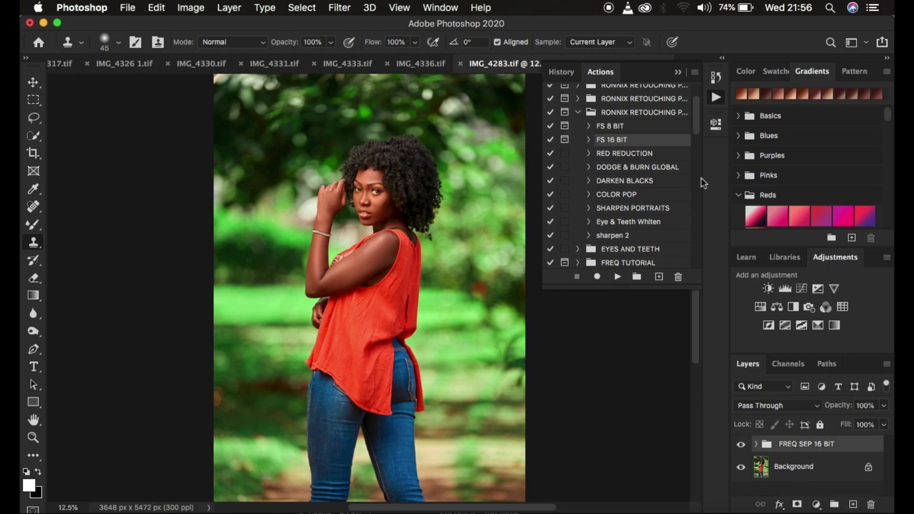
pyautogui.click(680, 73)
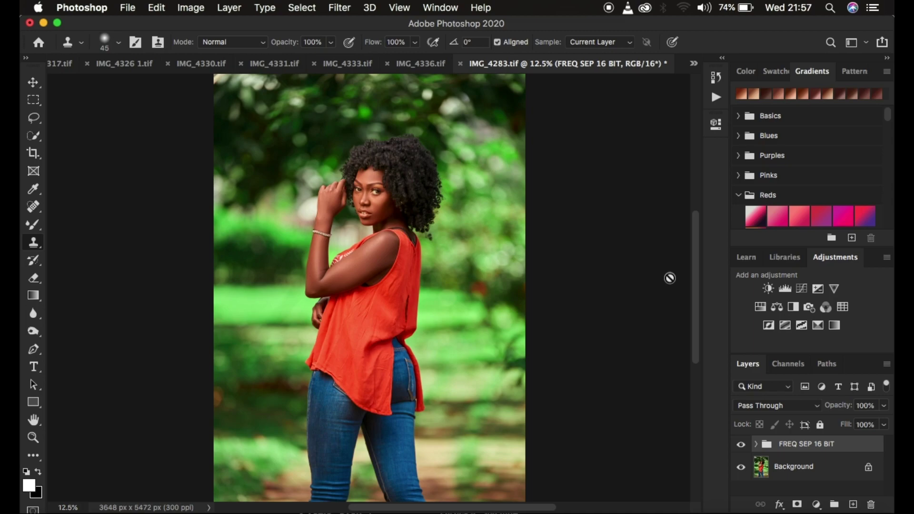
# Look through the action sets, including EXPORT ACTION and Eye & Teeth Whiten, and the available adjustment layer types.
pyautogui.click(718, 100)
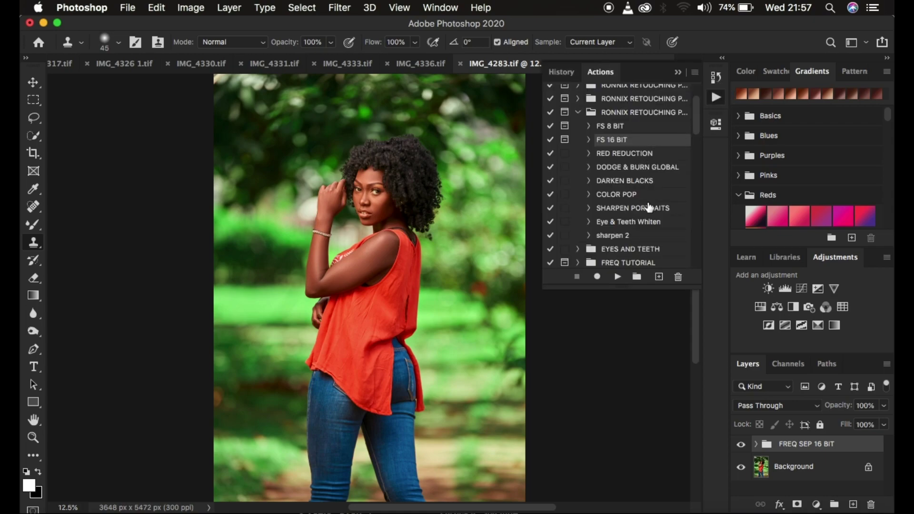
pyautogui.scroll(-5, 649, 206)
pyautogui.scroll(-10, 649, 206)
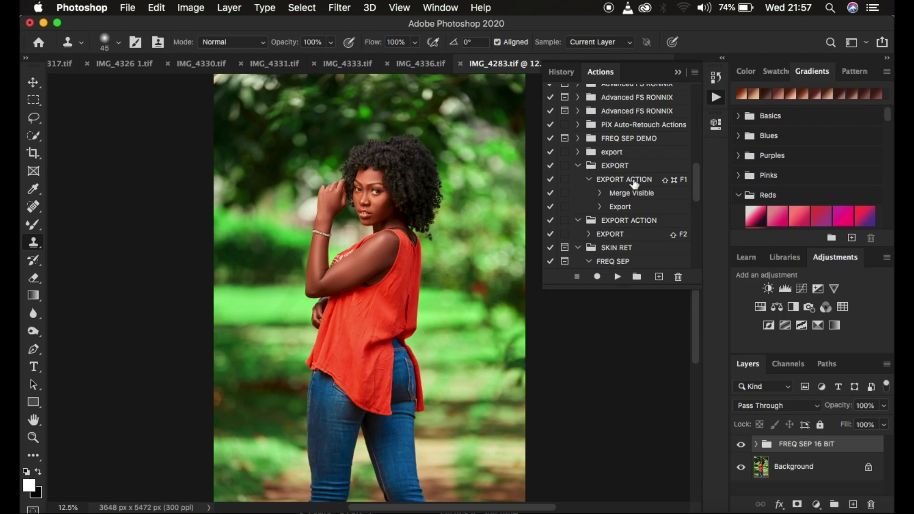
pyautogui.click(631, 184)
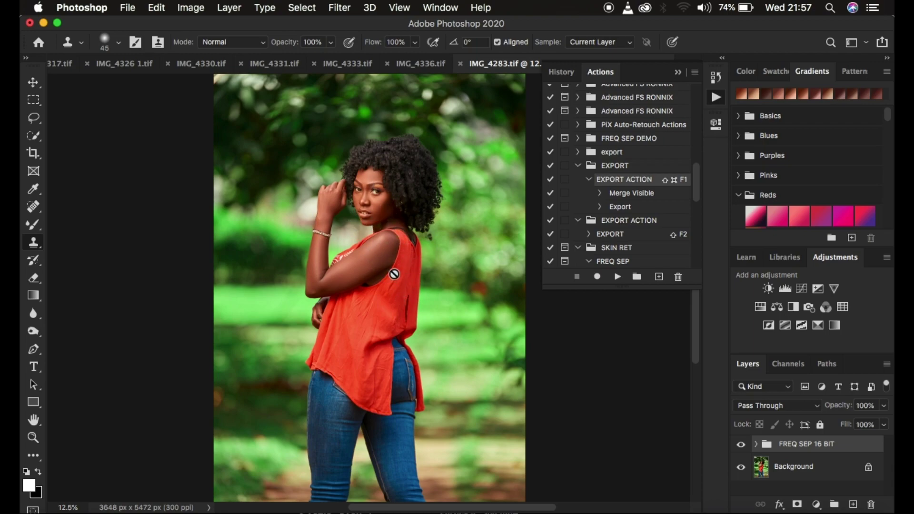
pyautogui.click(677, 71)
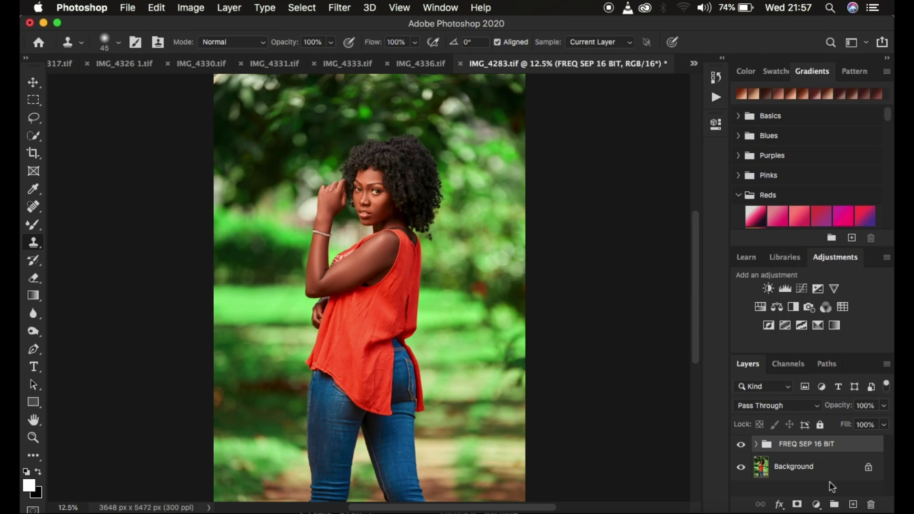
pyautogui.click(816, 506)
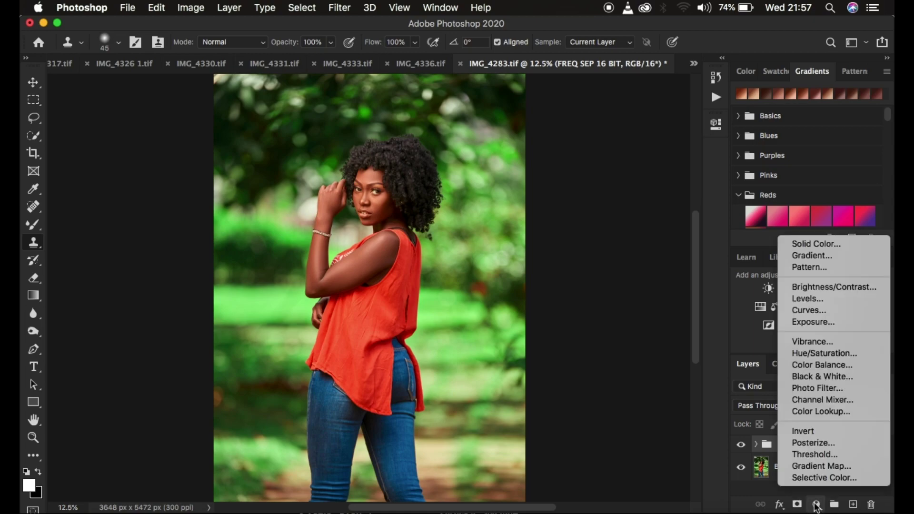
pyautogui.click(641, 199)
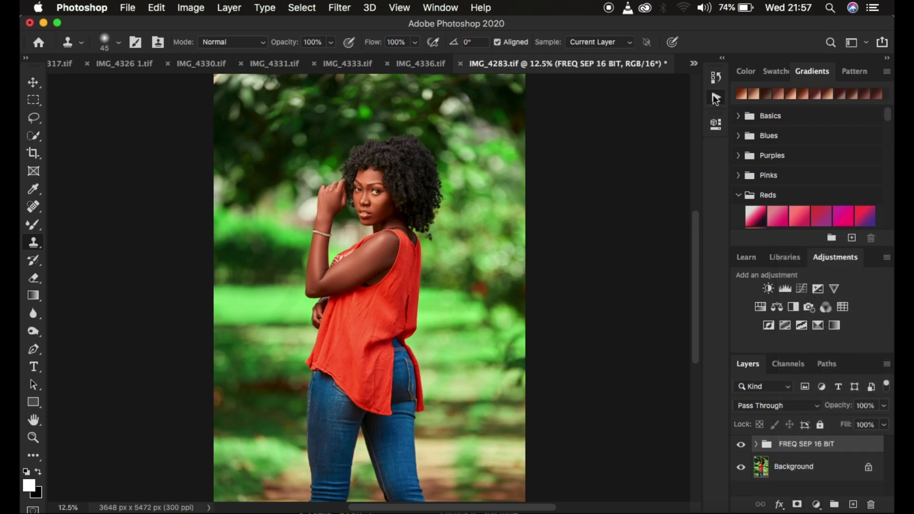
pyautogui.click(716, 97)
pyautogui.scroll(10, 631, 149)
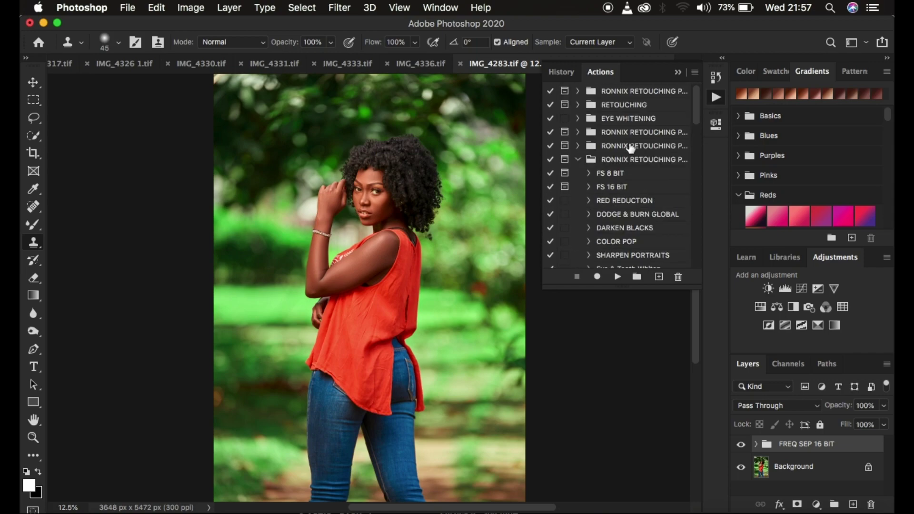
pyautogui.scroll(-3, 636, 210)
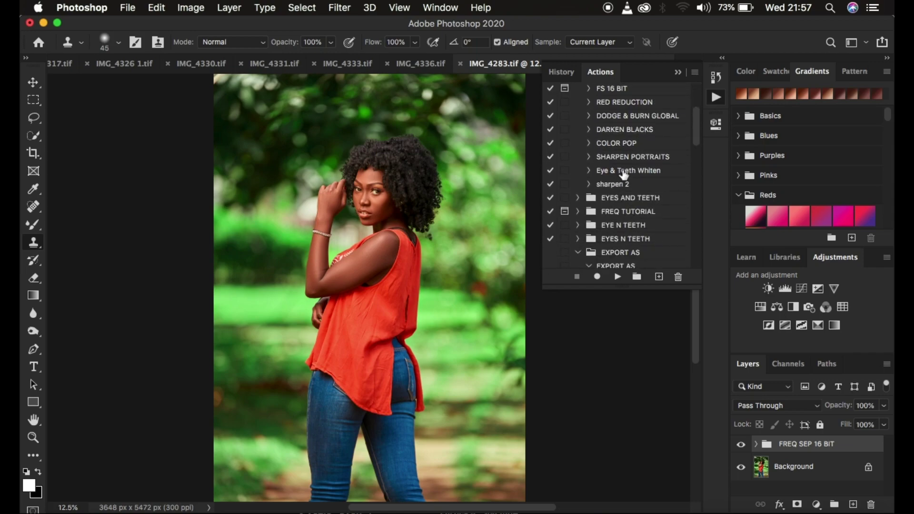
pyautogui.click(678, 72)
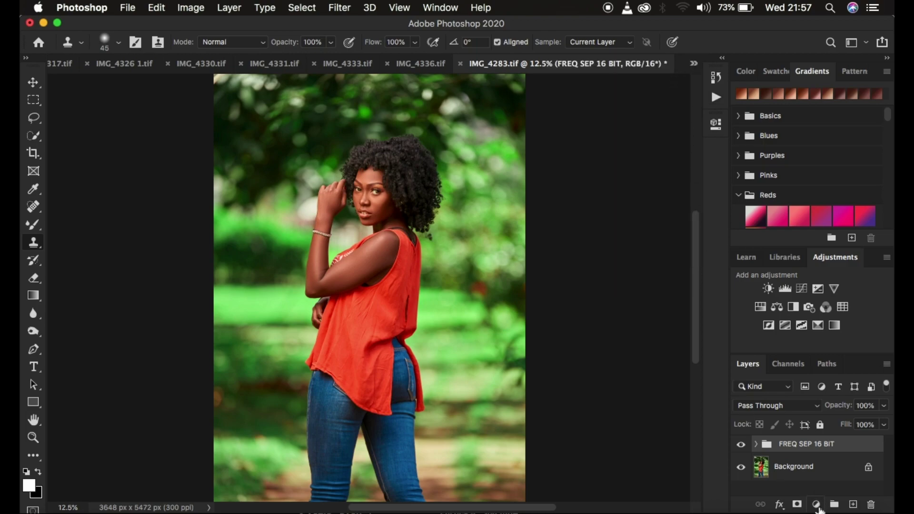
# Add a Hue/Saturation adjustment layer above the group with Saturation -71 and invert its mask to black.
pyautogui.click(816, 505)
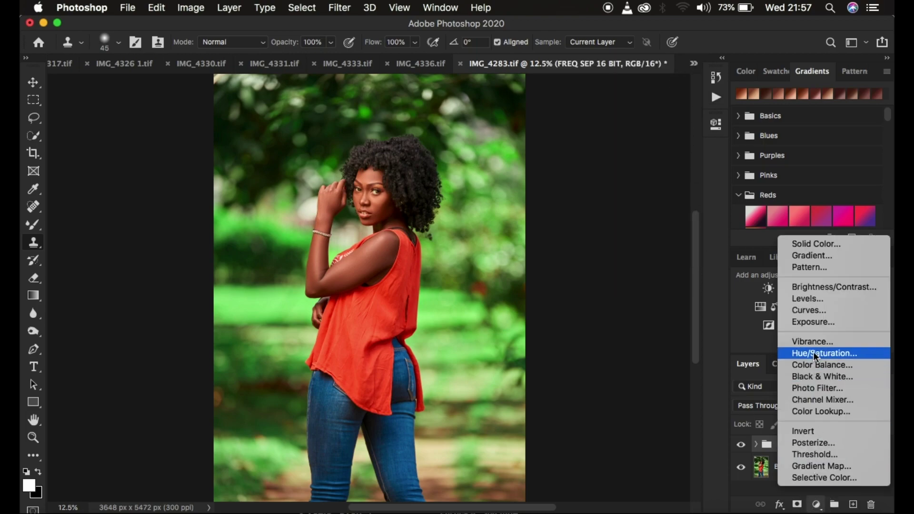
pyautogui.click(573, 302)
pyautogui.click(544, 241)
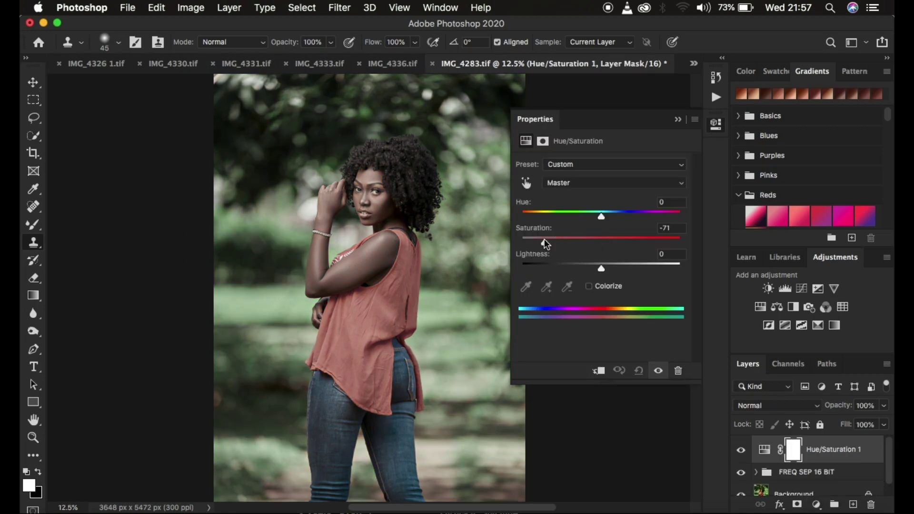
pyautogui.press('super+i')
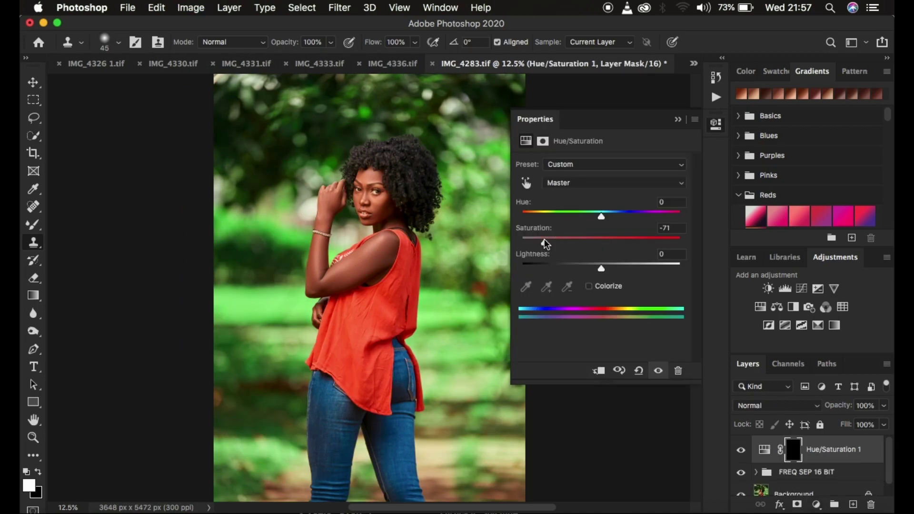
pyautogui.click(677, 121)
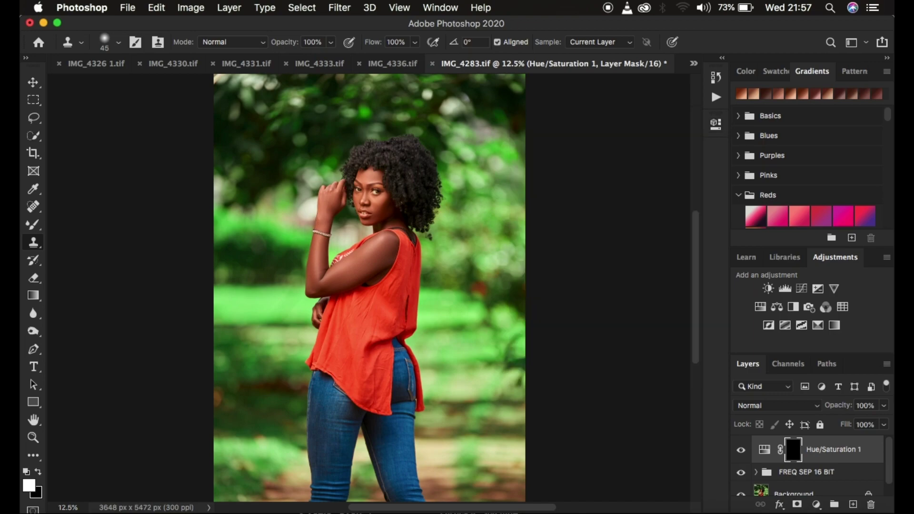
# Activate the Brush tool with a 20 px Soft Round tip at 0% hardness and set the foreground colour to white.
pyautogui.click(36, 231)
pyautogui.moveTo(36, 231); pyautogui.dragTo(78, 224)
pyautogui.click(118, 42)
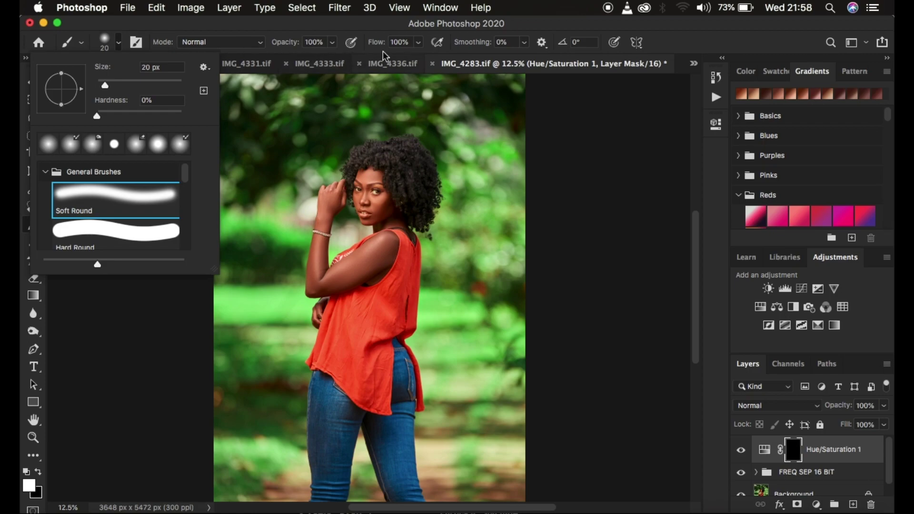
pyautogui.click(574, 183)
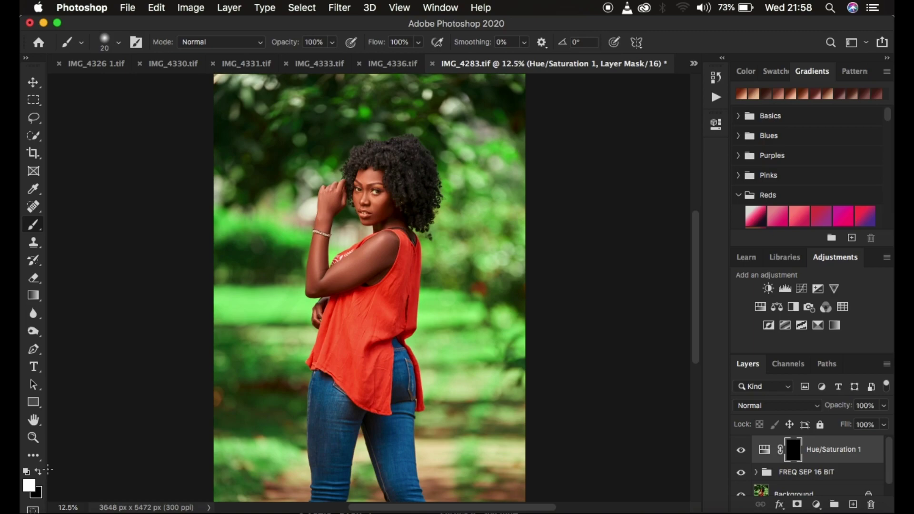
pyautogui.press('x')
pyautogui.press('x')
pyautogui.press('x')
pyautogui.click(26, 471)
pyautogui.press('x')
pyautogui.press('x')
pyautogui.press('x')
pyautogui.press('x')
pyautogui.press('x')
pyautogui.press('x')
# Paint white on the Hue/Saturation layer mask over the whites of both eyes to remove their yellow tint.
pyautogui.press('super+equal')
pyautogui.press('super+equal')
pyautogui.press('super+equal')
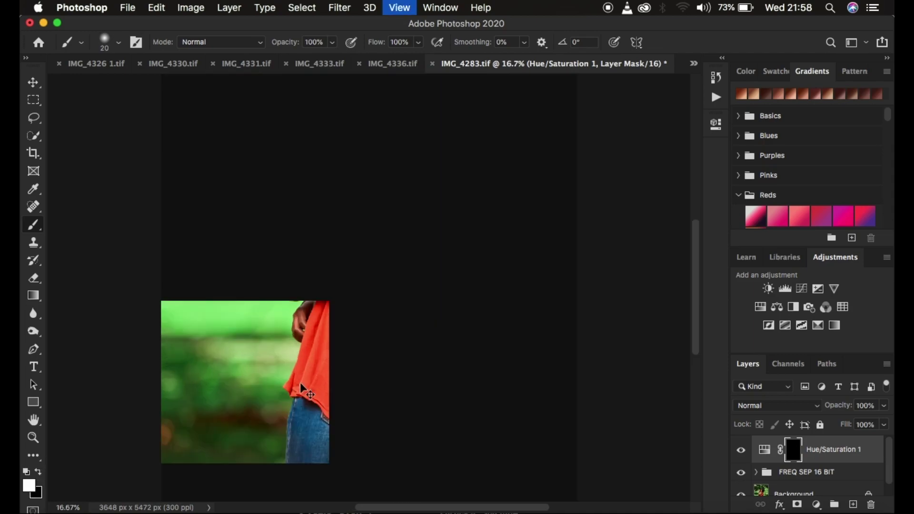
pyautogui.press('super+equal')
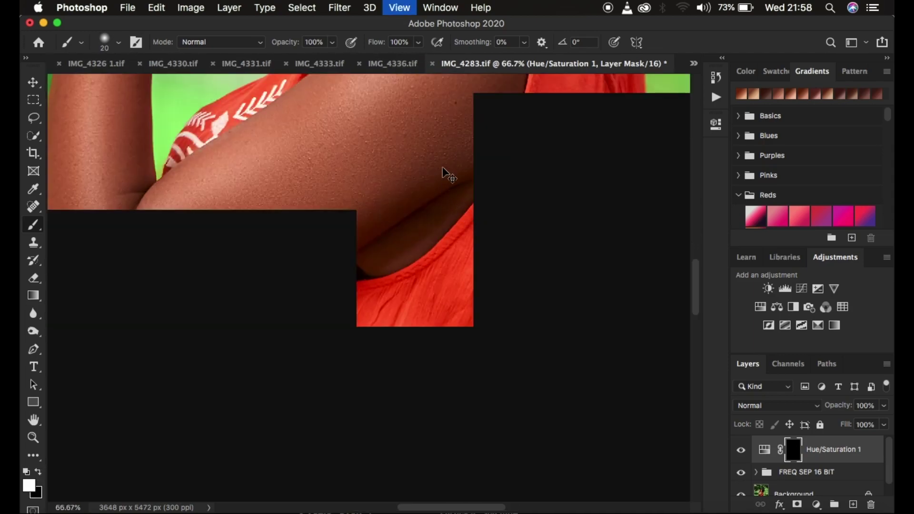
pyautogui.press('super+equal')
pyautogui.scroll(10, 446, 142)
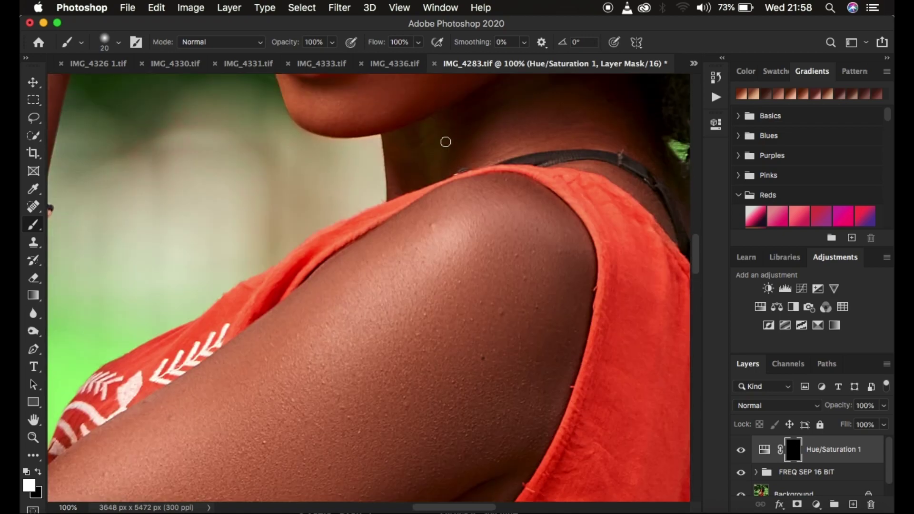
pyautogui.scroll(4, 446, 142)
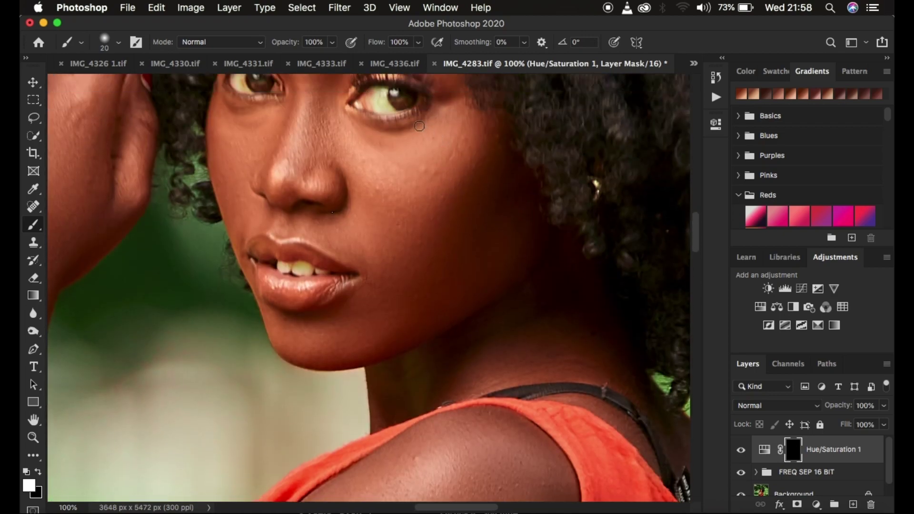
pyautogui.moveTo(378, 99)
pyautogui.mouseDown()
pyautogui.moveTo(390, 105)
pyautogui.moveTo(375, 96)
pyautogui.moveTo(390, 106)
pyautogui.moveTo(379, 88)
pyautogui.moveTo(379, 104)
pyautogui.moveTo(382, 91)
pyautogui.moveTo(394, 94)
pyautogui.mouseUp()
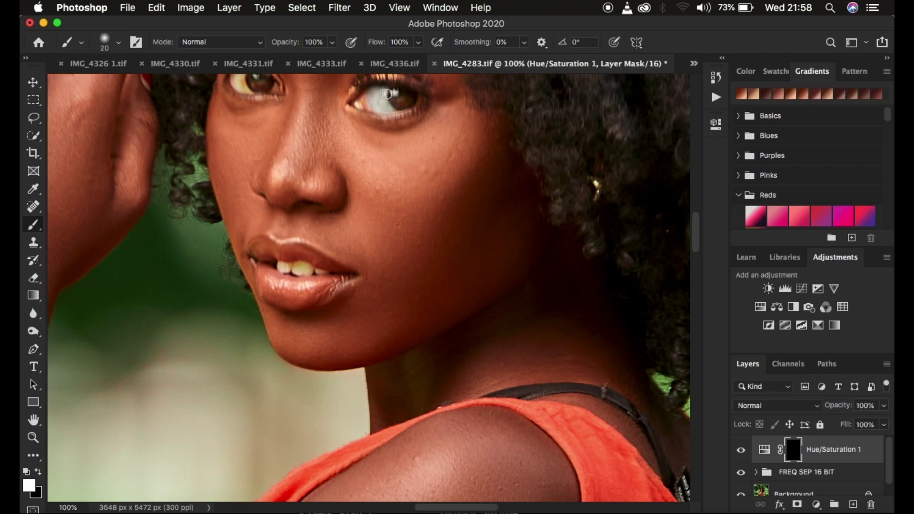
pyautogui.scroll(2, 335, 97)
pyautogui.scroll(5, 335, 98)
pyautogui.moveTo(239, 136); pyautogui.dragTo(259, 151)
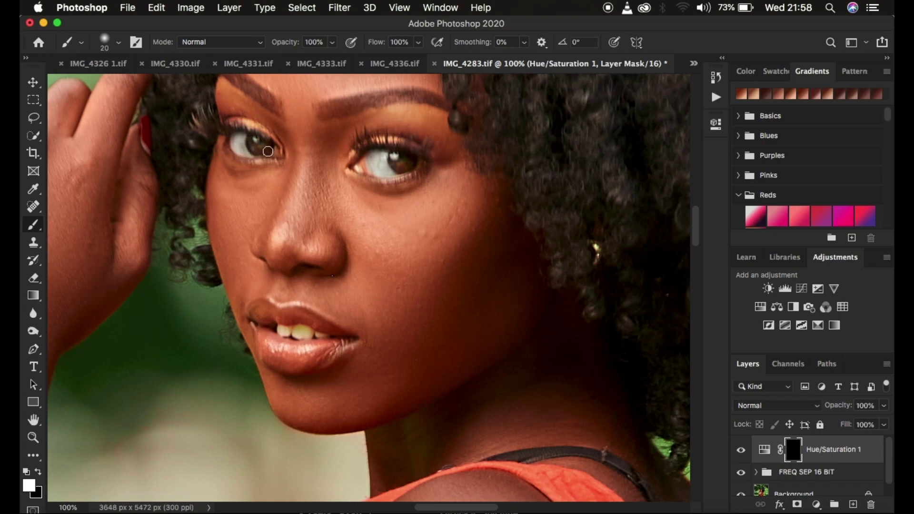
# Paint the Hue/Saturation mask white over the teeth, reducing the brush to 9 px, and switch the foreground colour to black.
pyautogui.moveTo(284, 330)
pyautogui.mouseDown()
pyautogui.moveTo(317, 337)
pyautogui.moveTo(293, 334)
pyautogui.mouseUp()
pyautogui.press('[')
pyautogui.press('[')
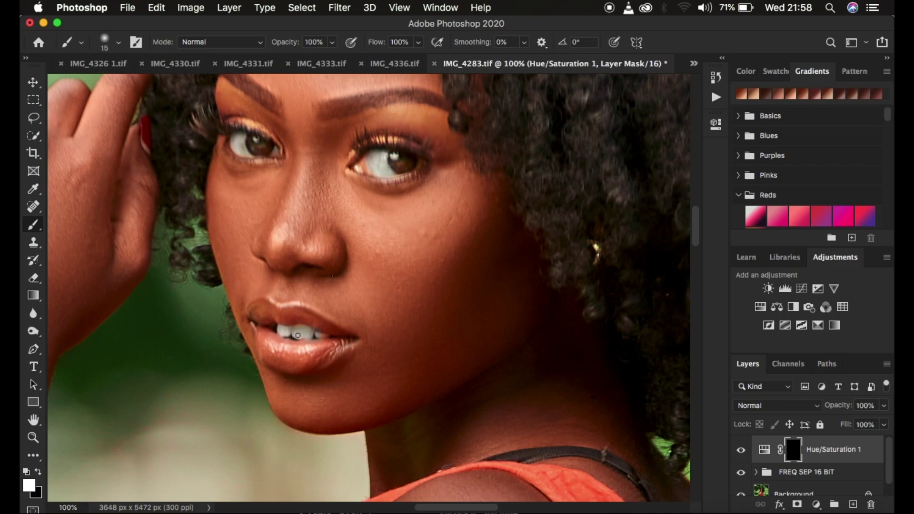
pyautogui.moveTo(307, 335); pyautogui.dragTo(327, 337)
pyautogui.press('x')
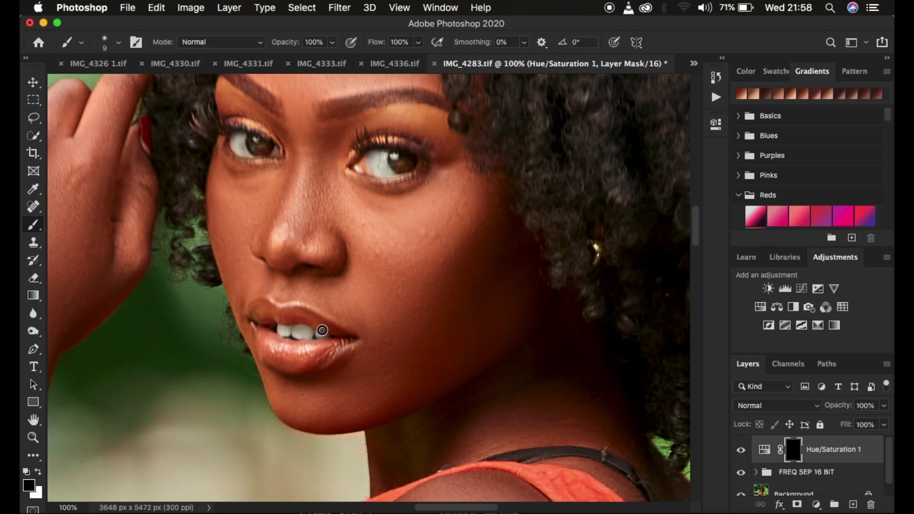
# Check the whole portrait, and look through the list of actions around EXPORT ACTION in the EXPORT set.
pyautogui.press('super+minus')
pyautogui.press('super+minus')
pyautogui.press('super+minus')
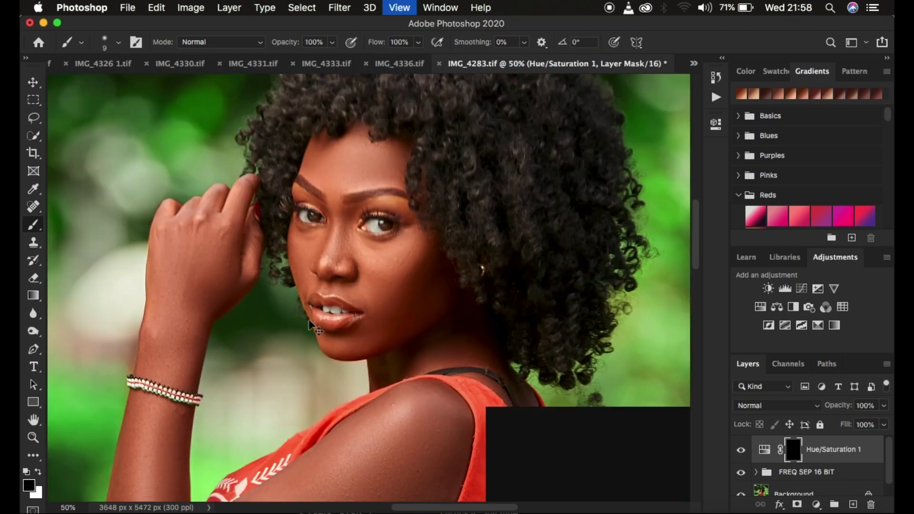
pyautogui.press('super+minus')
pyautogui.press('super+minus')
pyautogui.press('super+minus')
pyautogui.press('super+minus')
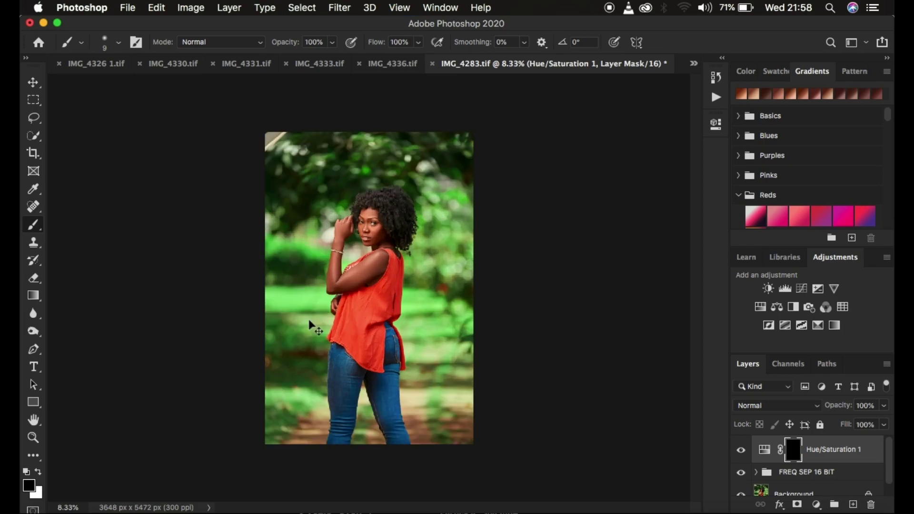
pyautogui.click(715, 97)
pyautogui.scroll(-10, 614, 255)
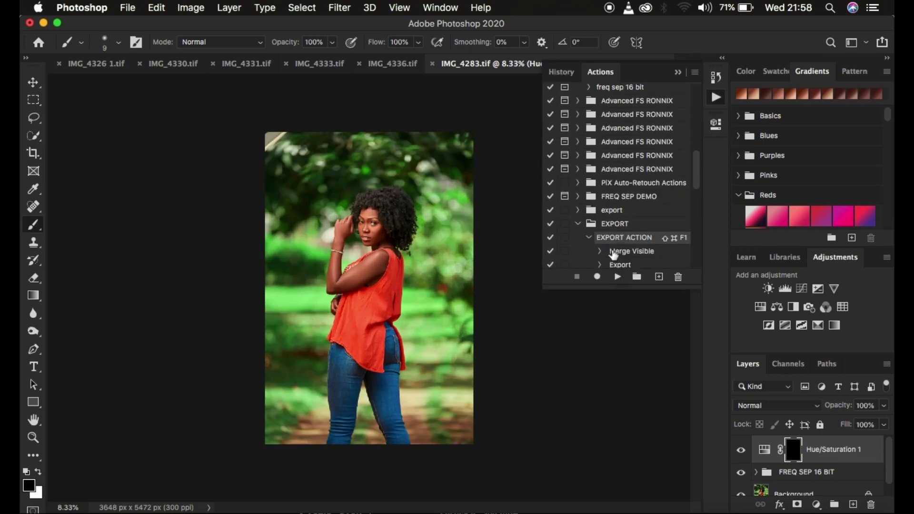